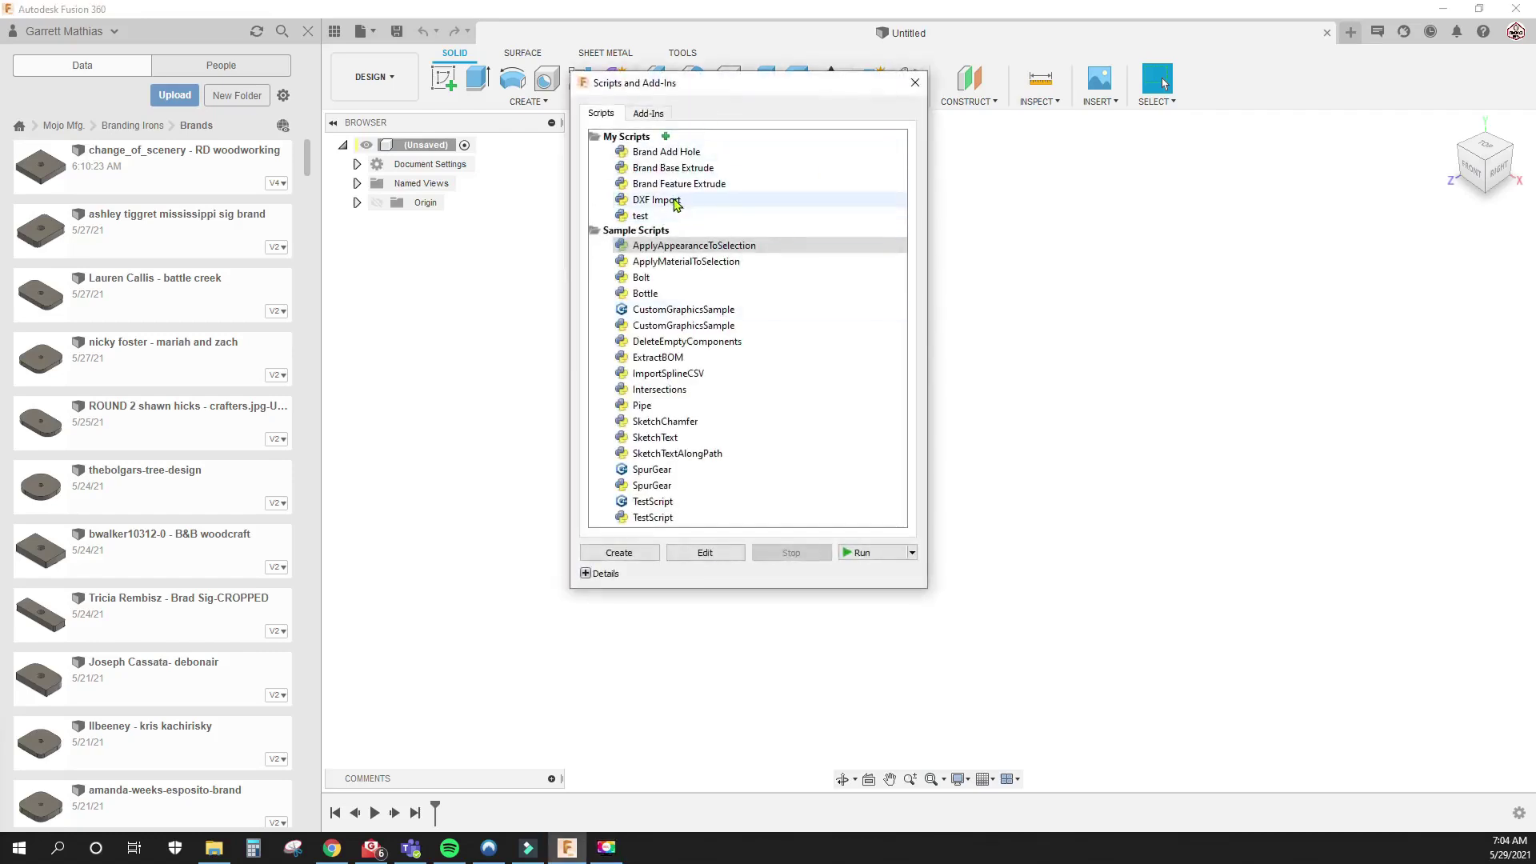
Run the DXF Import script and paste the test.dxf path from File Explorer into its Path prompt
double_click(676, 203)
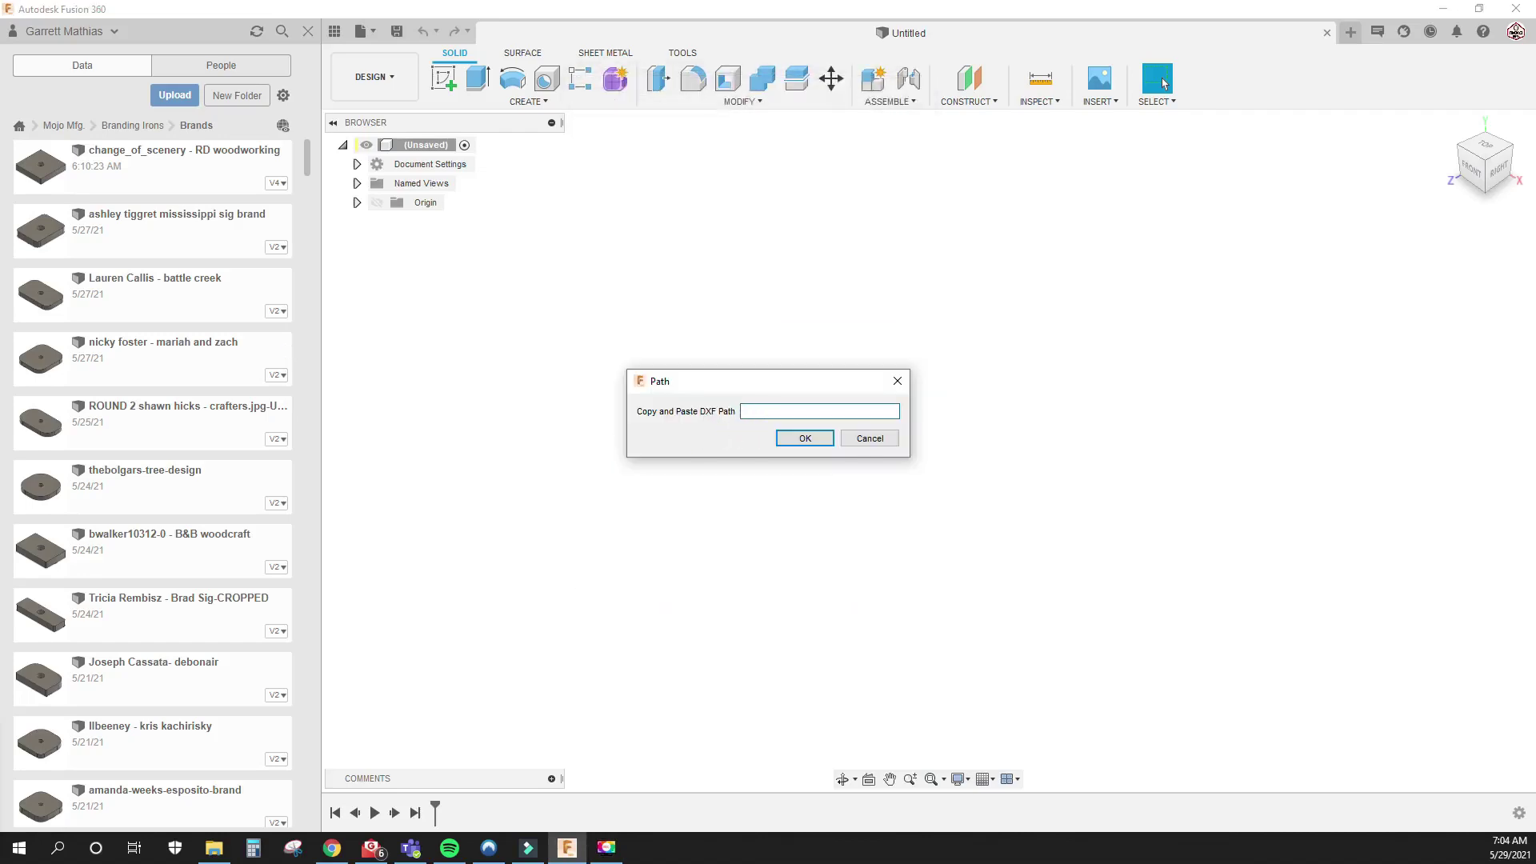
key("alt+Tab")
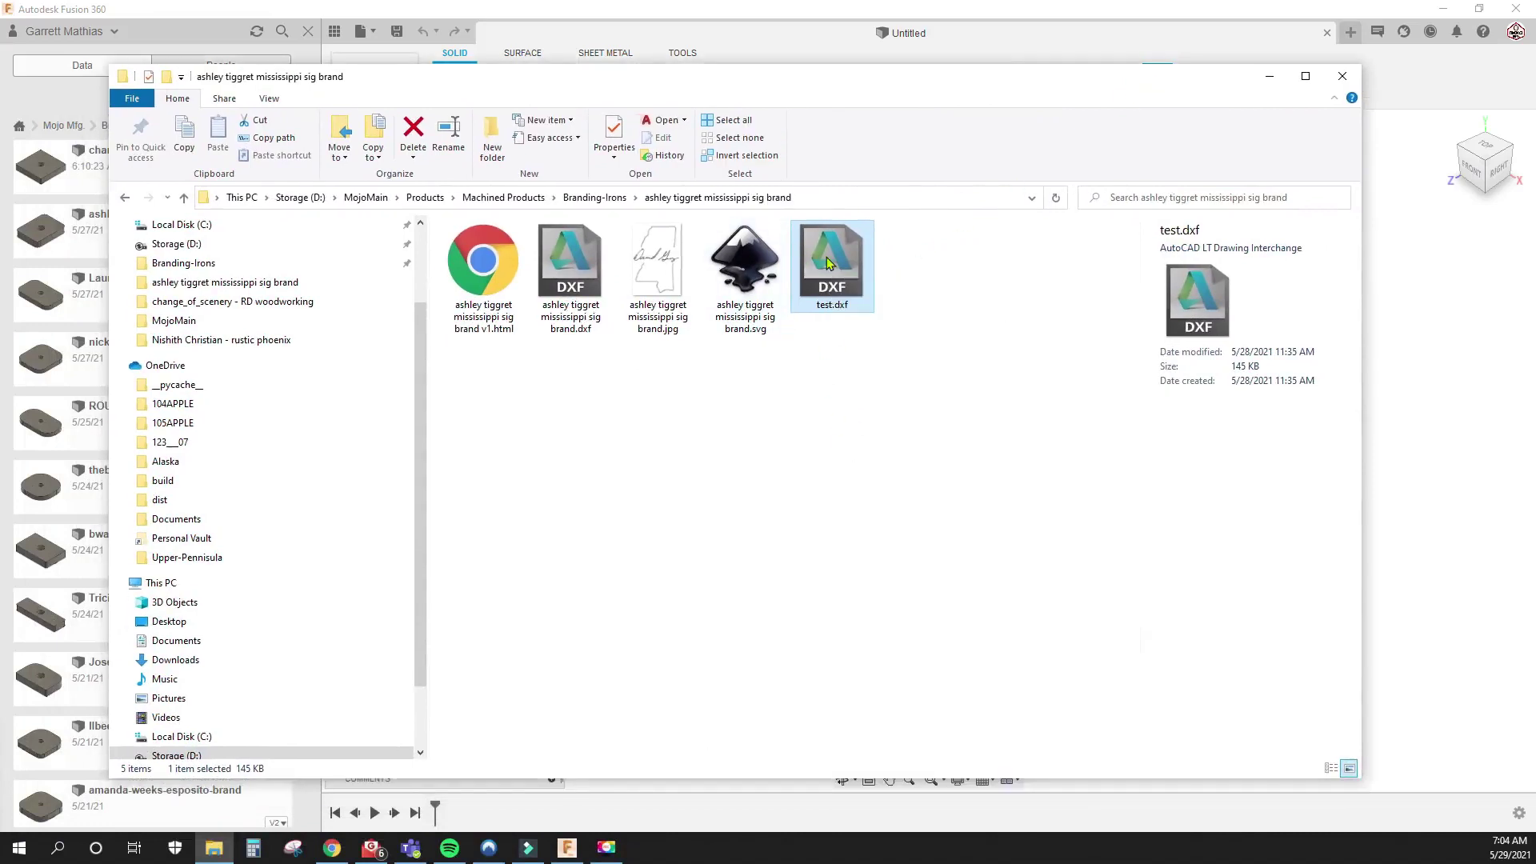
key("alt+Tab")
Confirm the pasted test.dxf path and dismiss the Select Logo Features notice to import the logo
key("shift+Home")
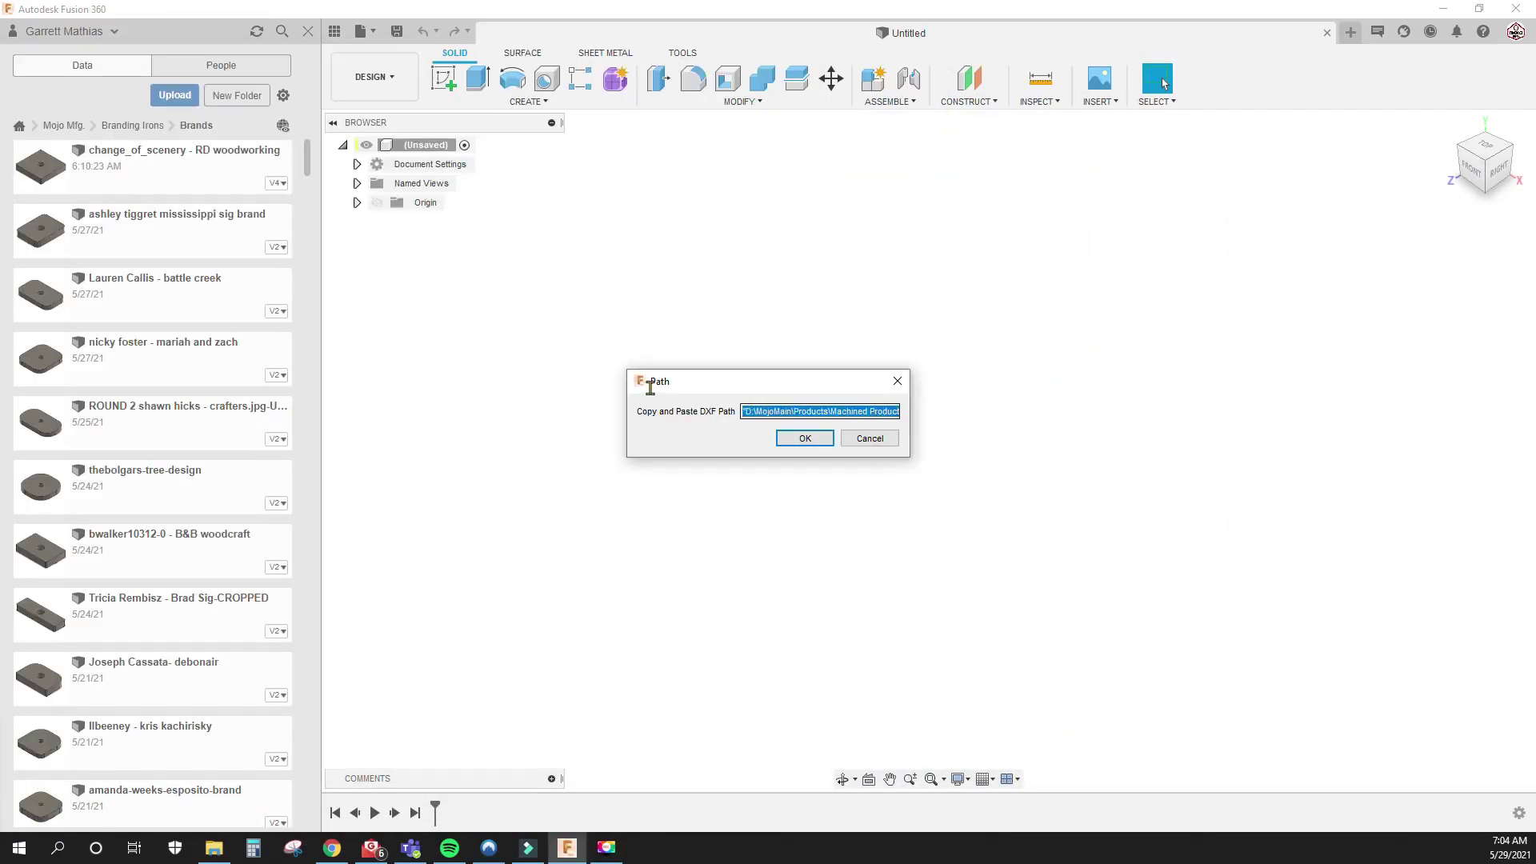
left_click_drag(818, 412, 932, 411)
left_click(810, 439)
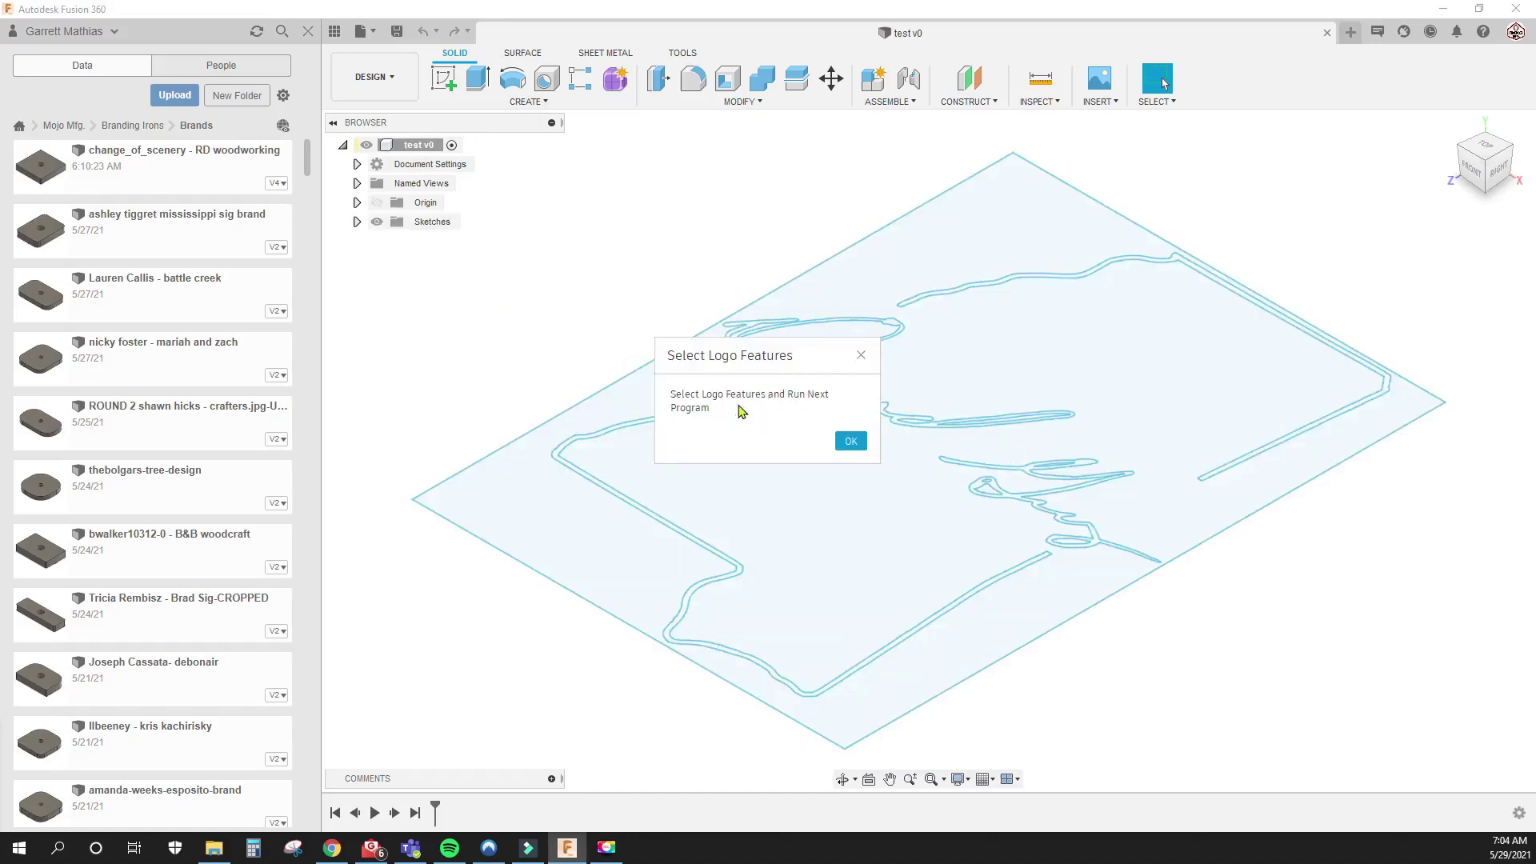
left_click(851, 440)
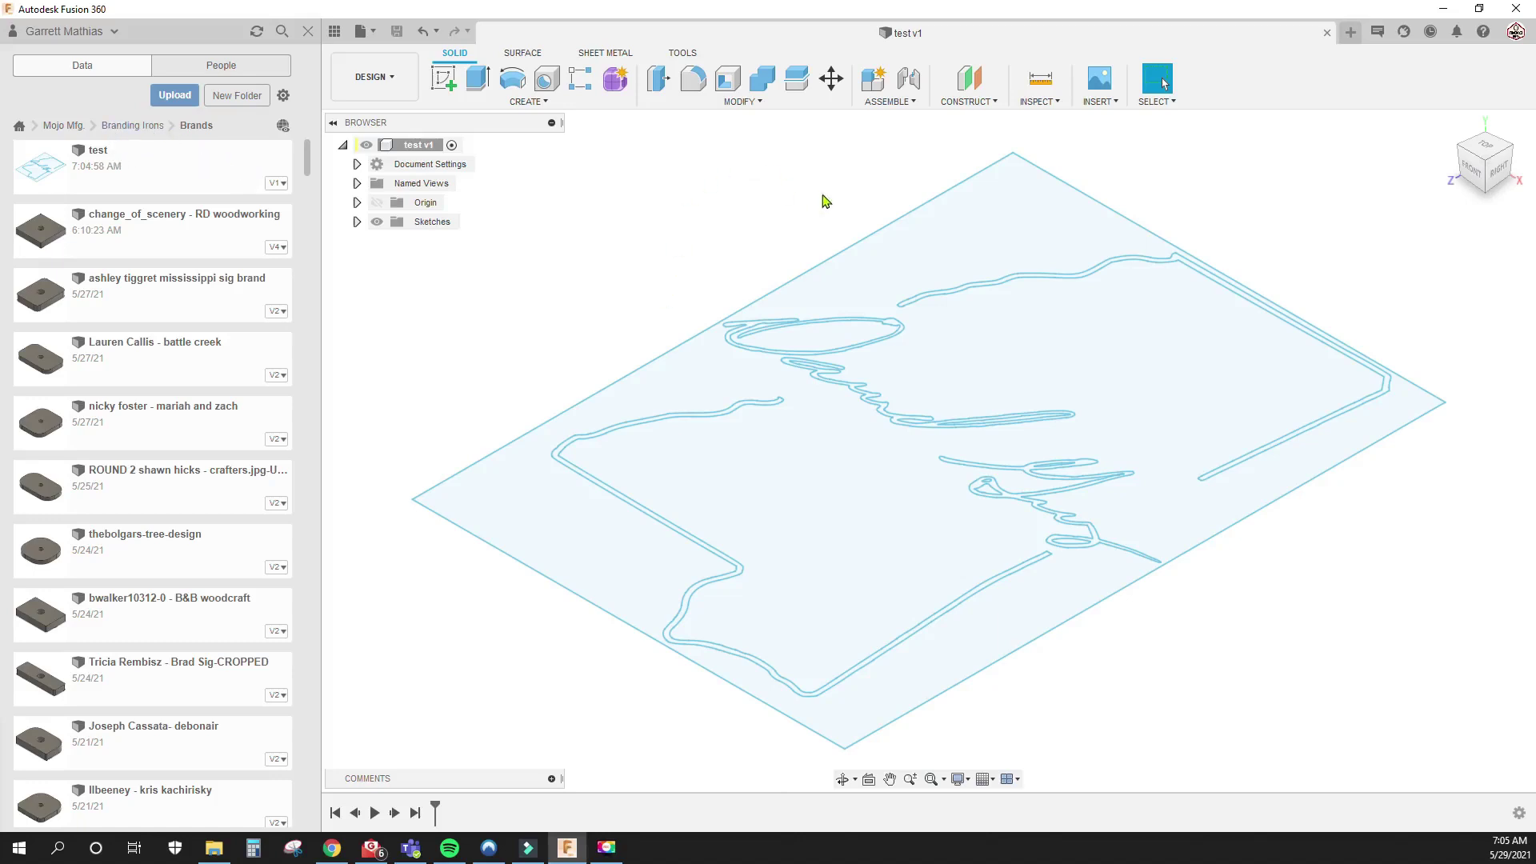
Select the upper and two lower signature outline profiles as logo features, then reopen Scripts and Add-Ins
scroll(940, 296, "up", 6)
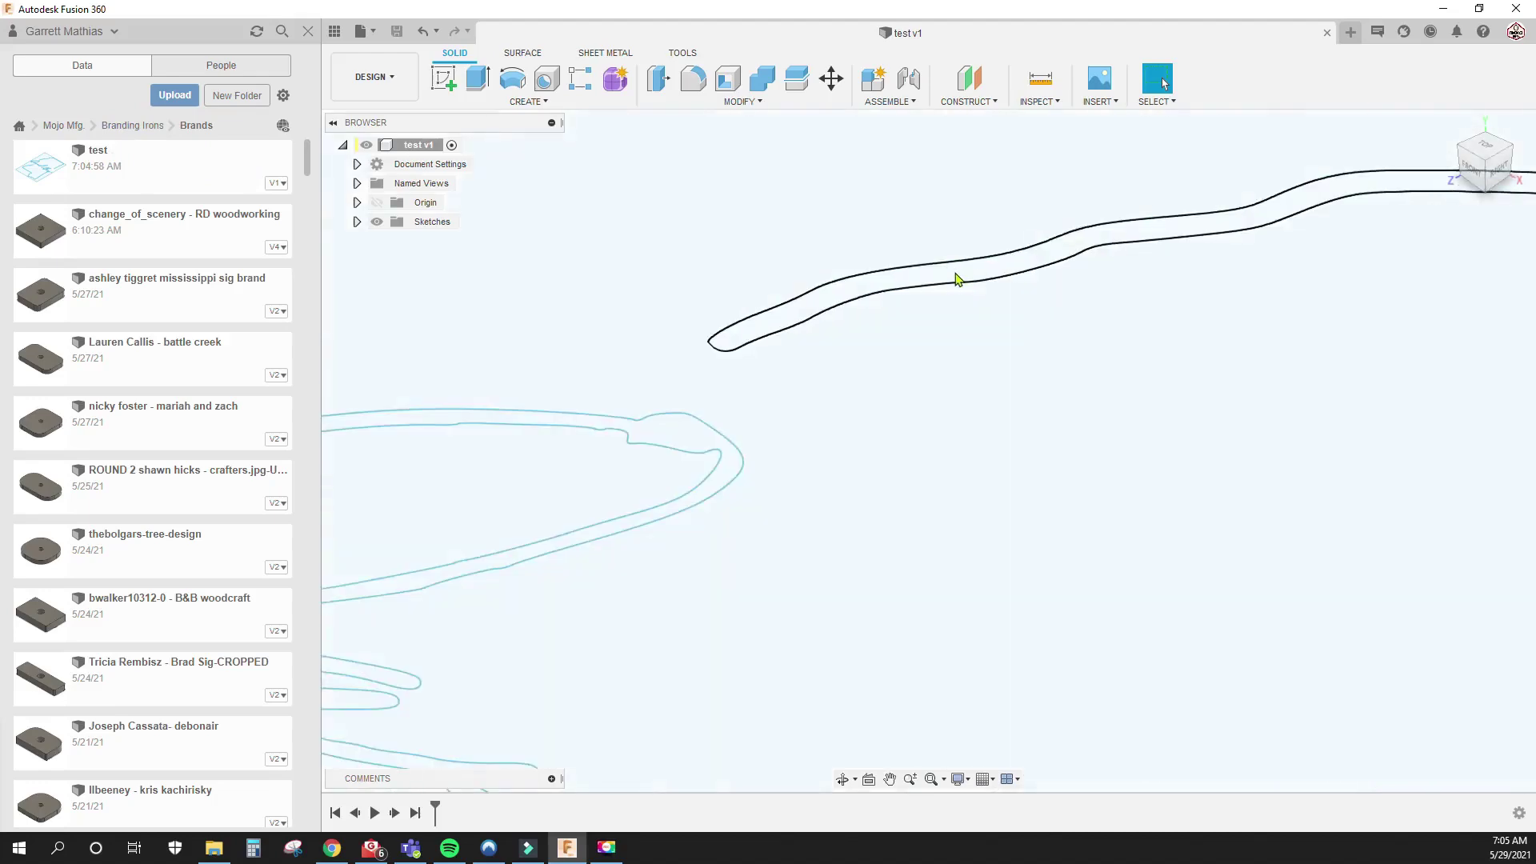
left_click(958, 279)
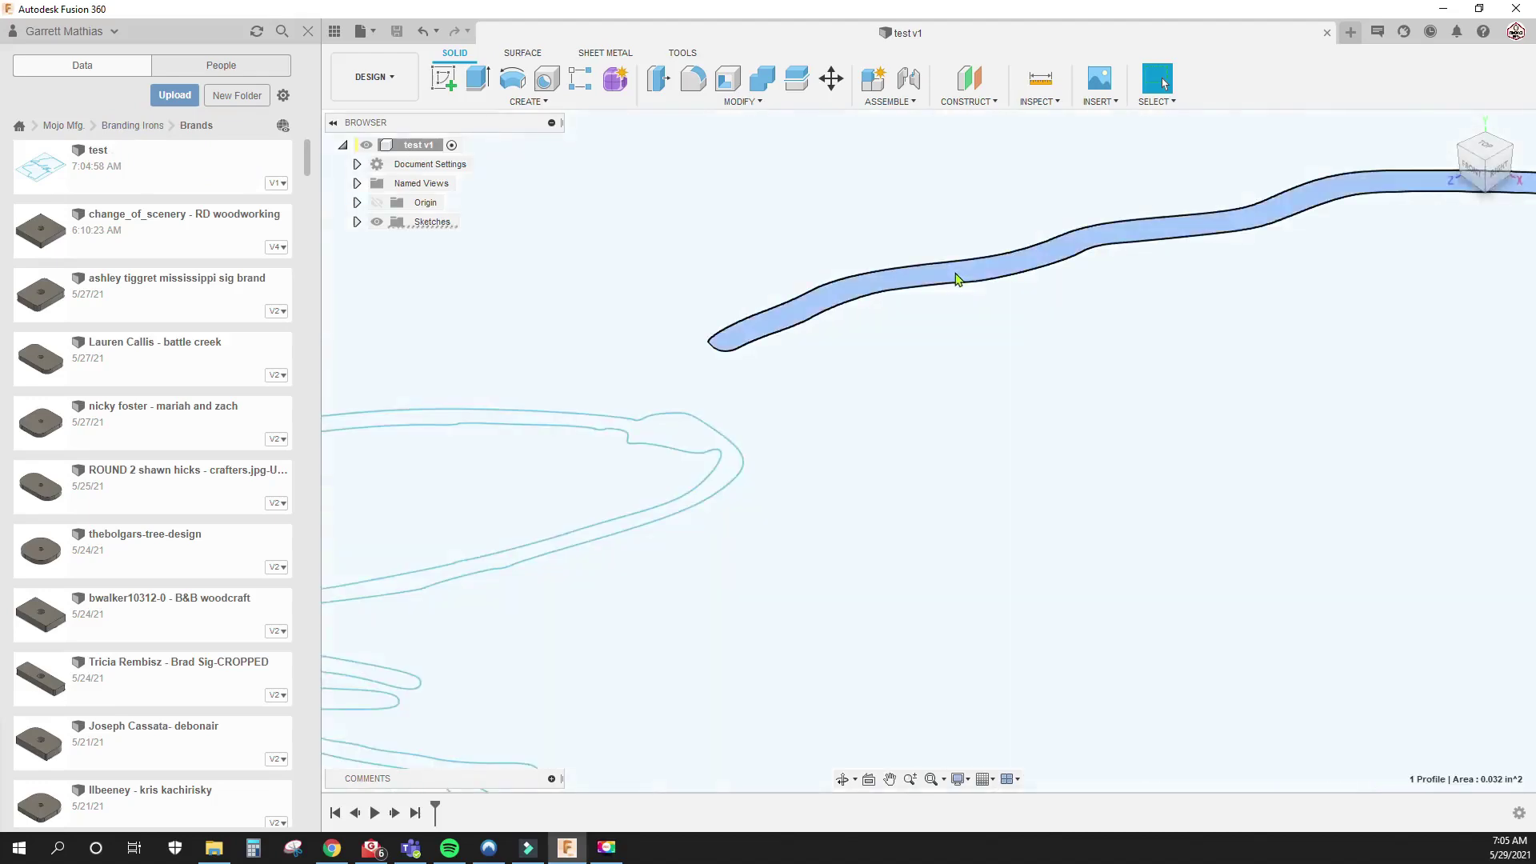
left_click(676, 452)
scroll(676, 456, "down", 3)
scroll(744, 419, "up", 6)
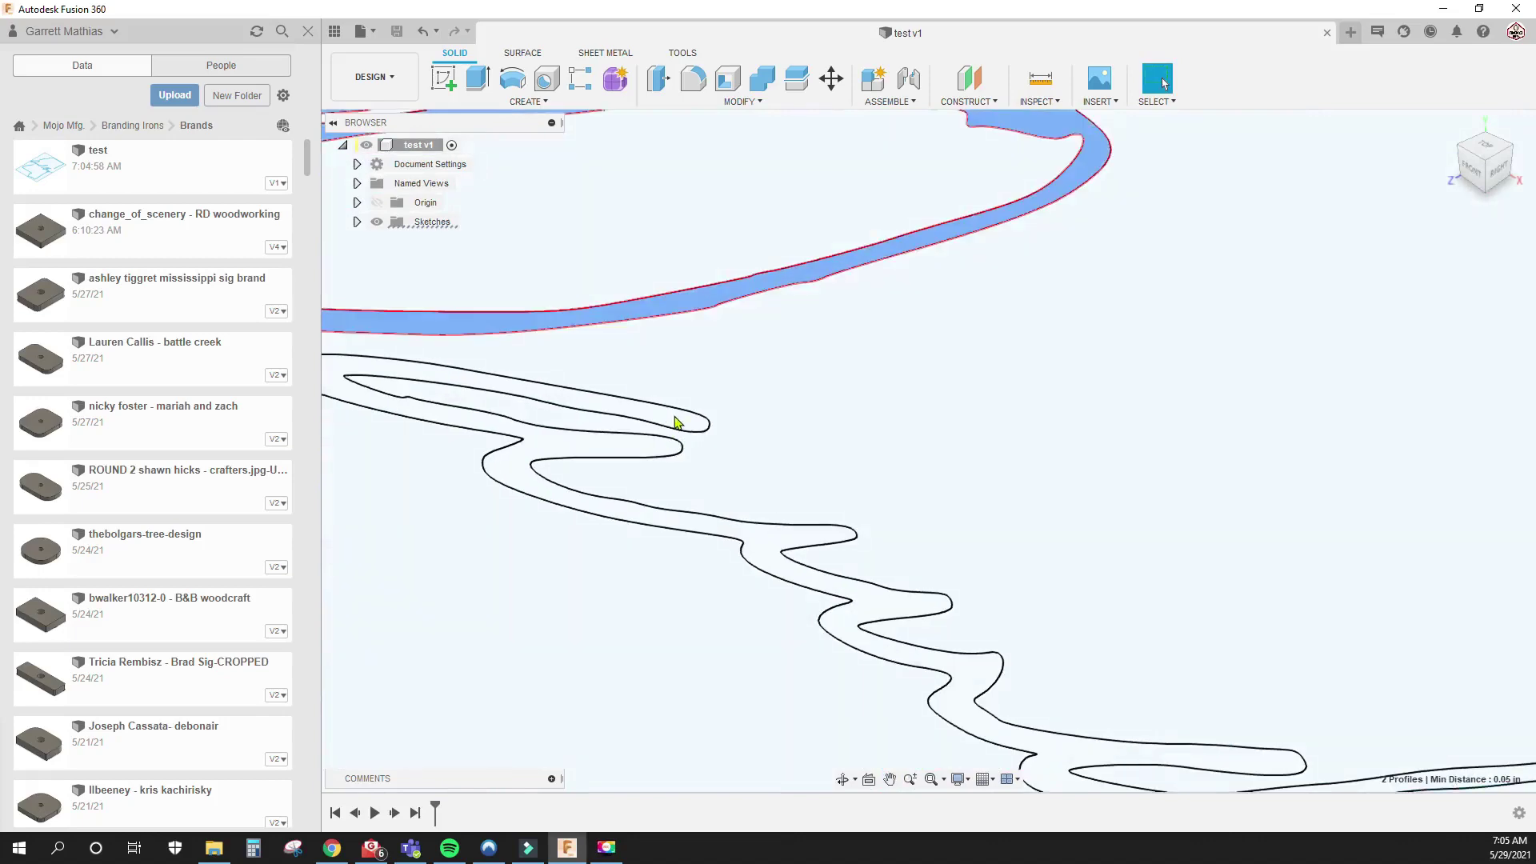
left_click(676, 422)
scroll(676, 422, "down", 5)
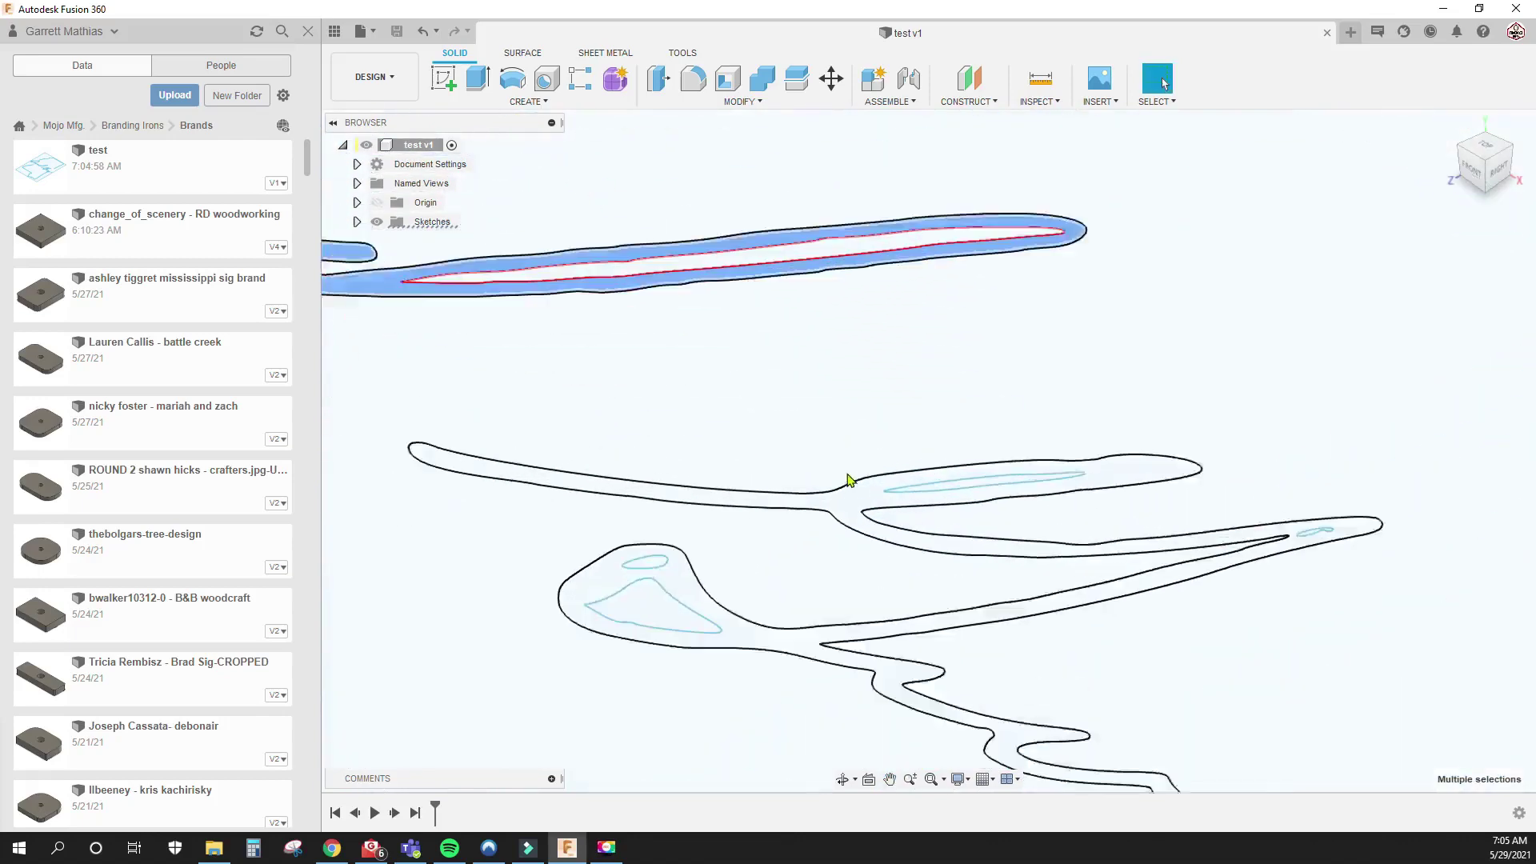
scroll(851, 480, "down", 6)
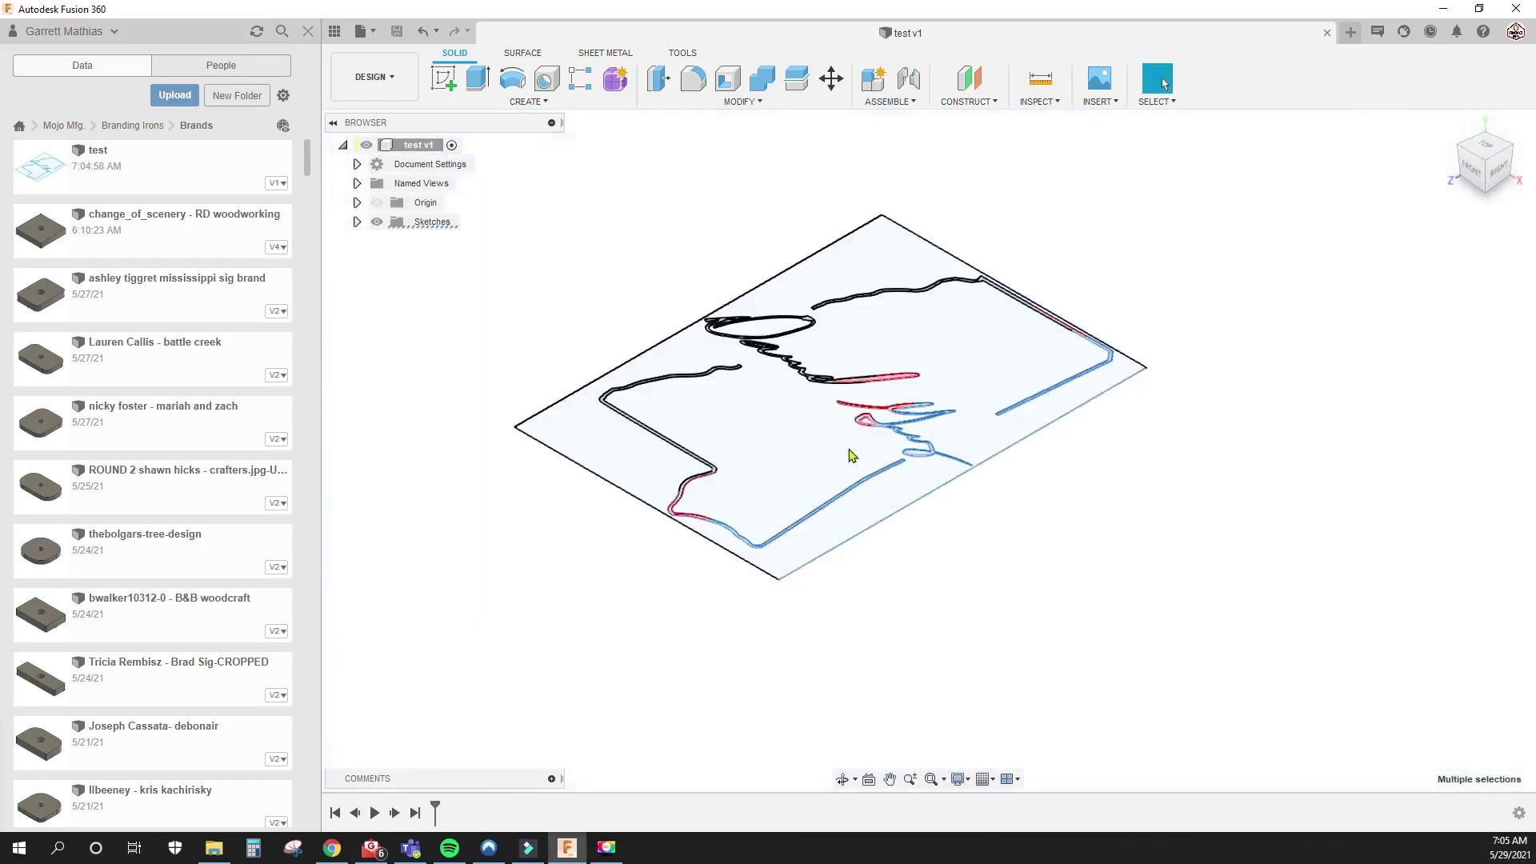
key("shift+s")
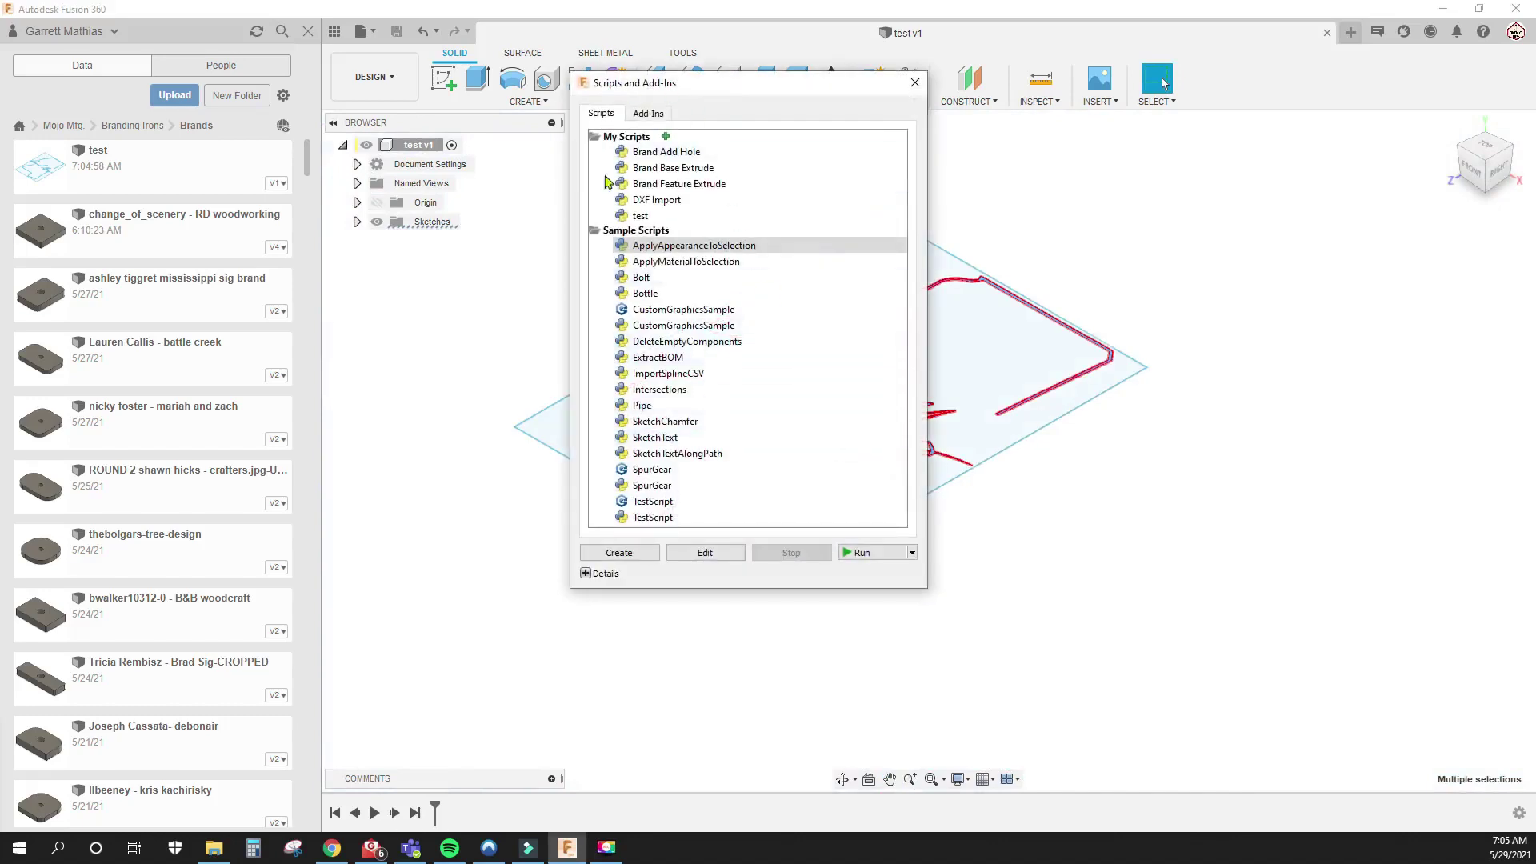
Run the Brand Feature Extrude script to raise the selected logo profiles into solid walls
left_click(678, 184)
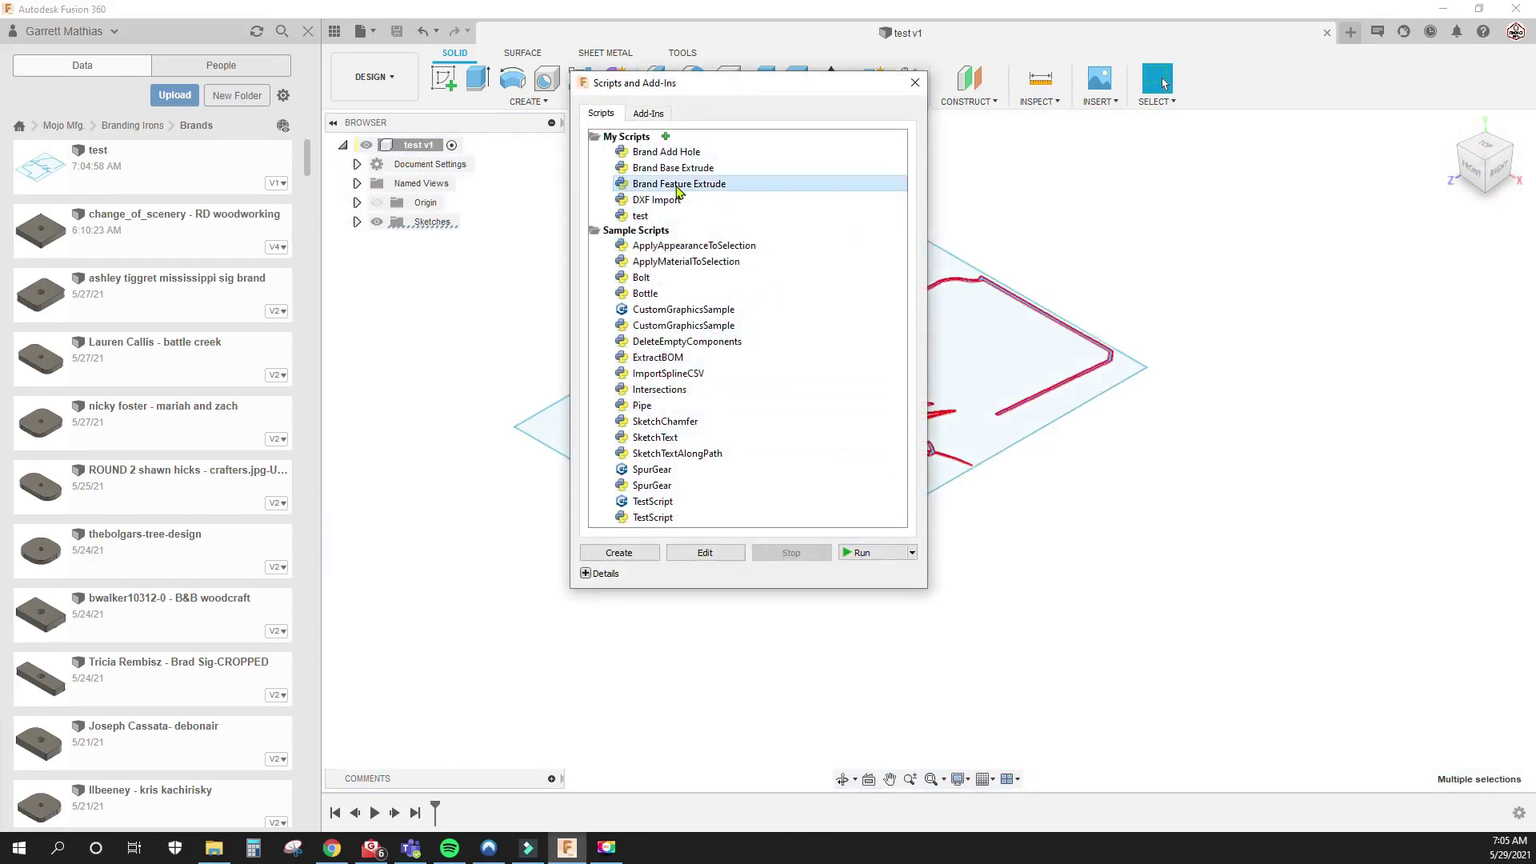
key("Return")
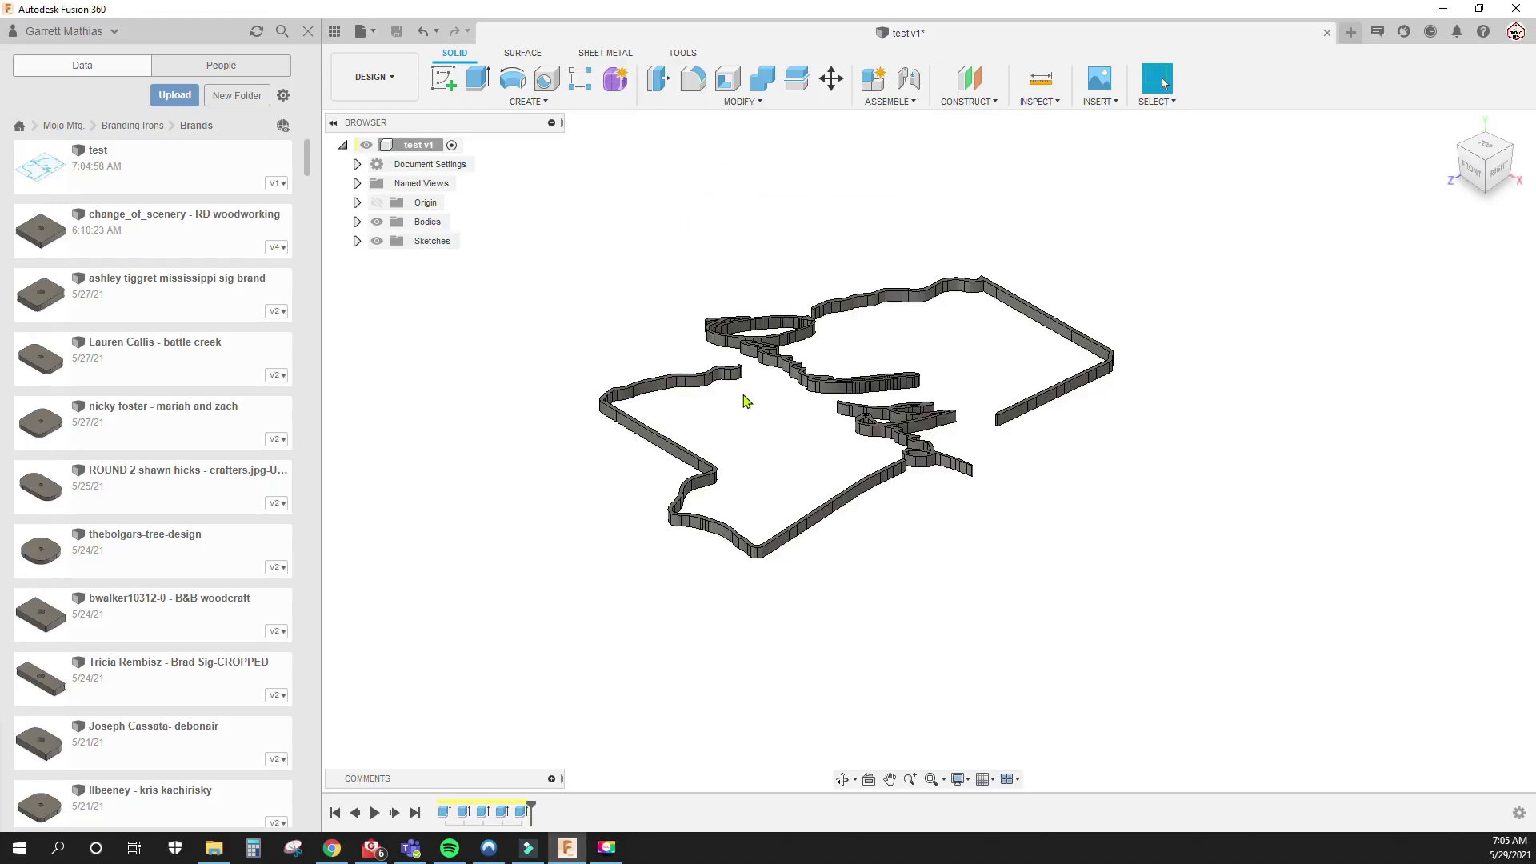
Show the LAYER_1 sketch and make body faces selectable in the selection filters
left_click(356, 241)
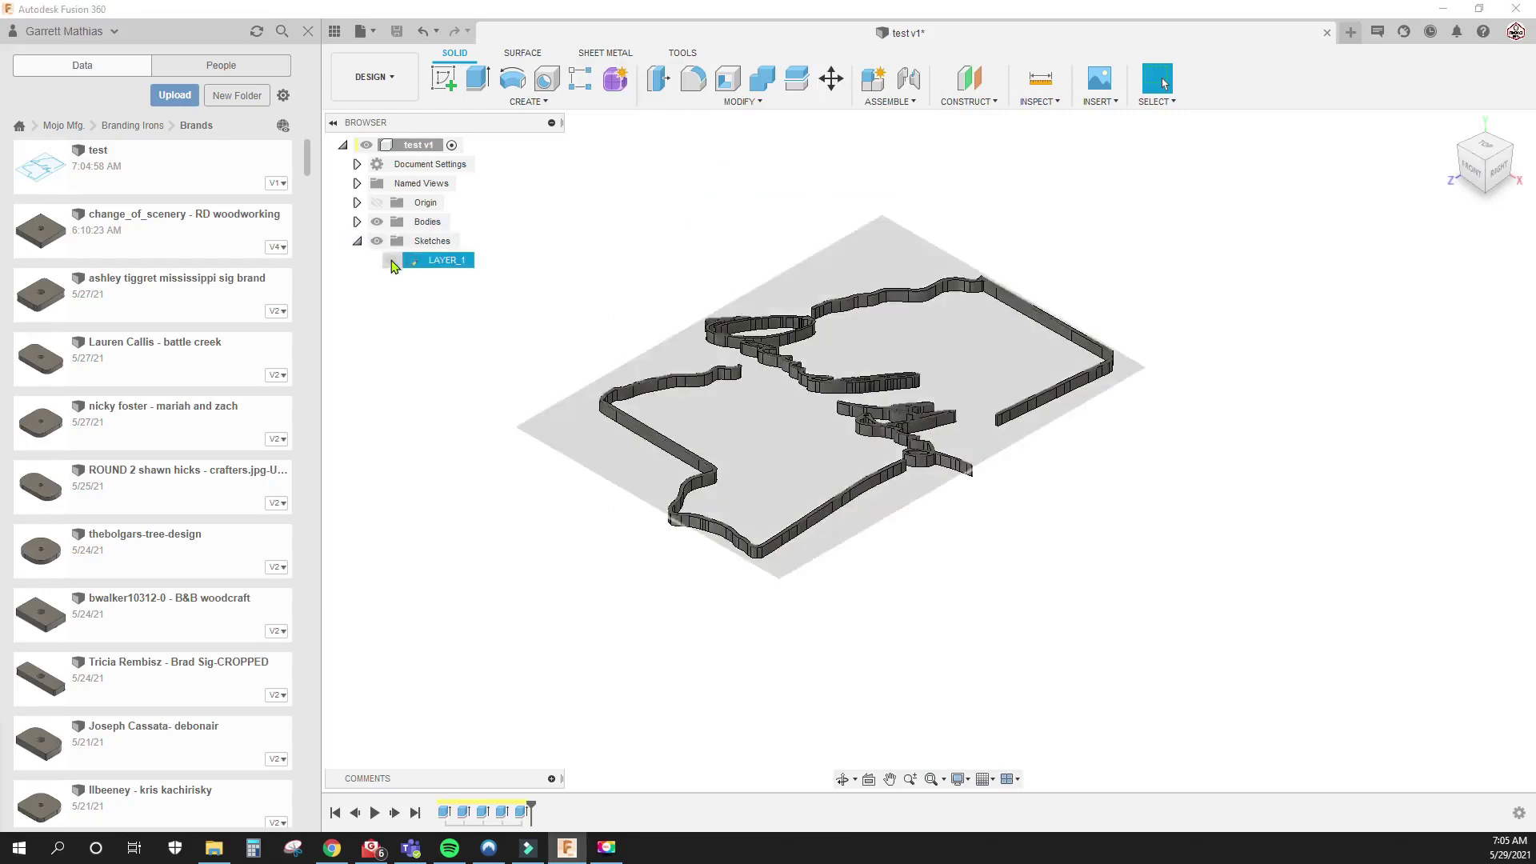
left_click(391, 260)
middle_click_drag(607, 367, 596, 299, "shift")
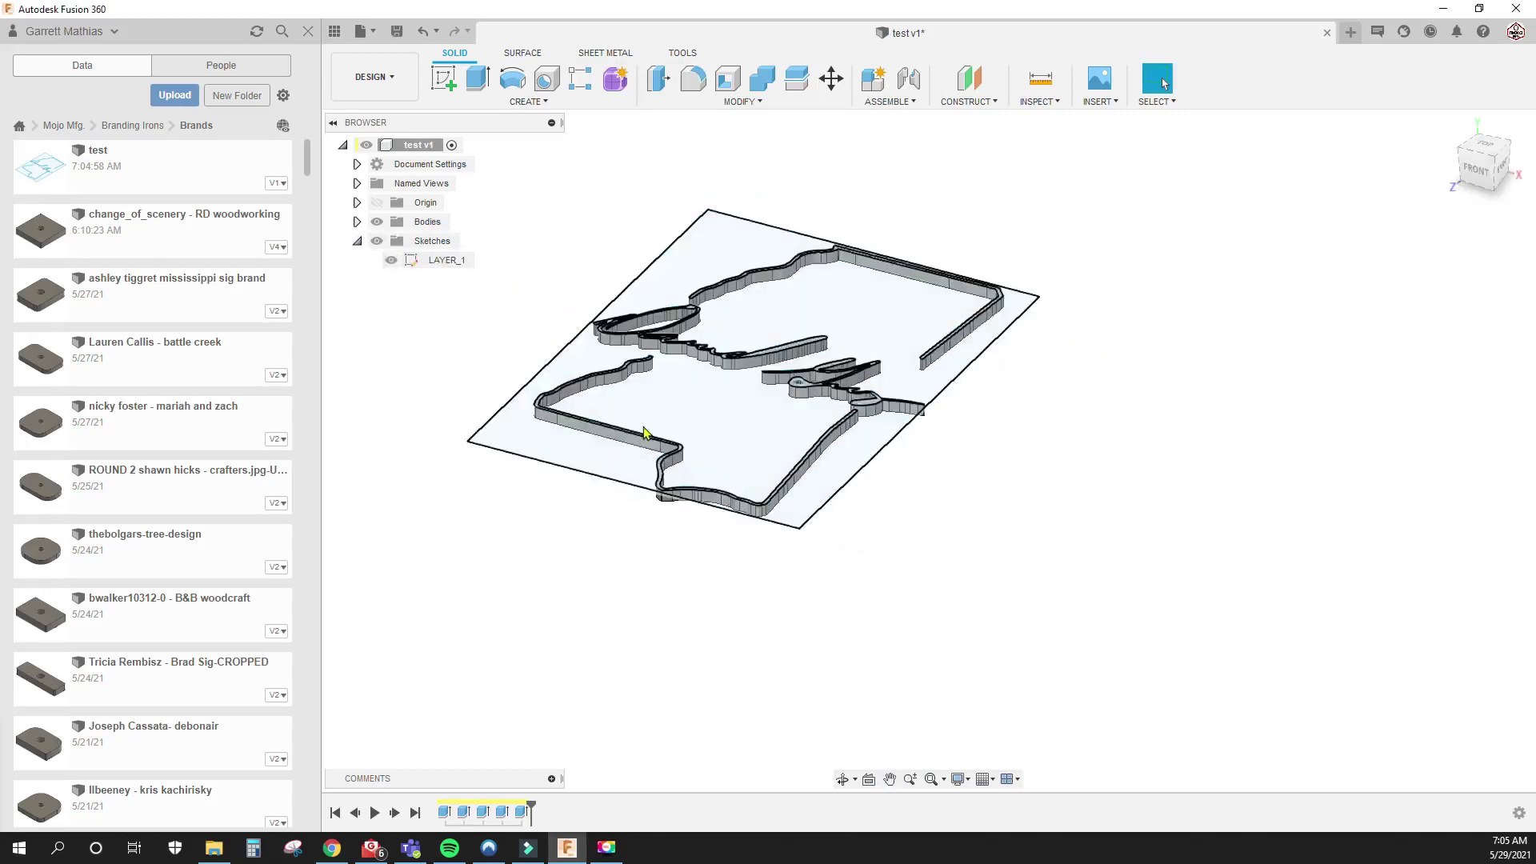
middle_click_drag(642, 435, 603, 376)
left_click(1145, 103)
mouse_move(1192, 228)
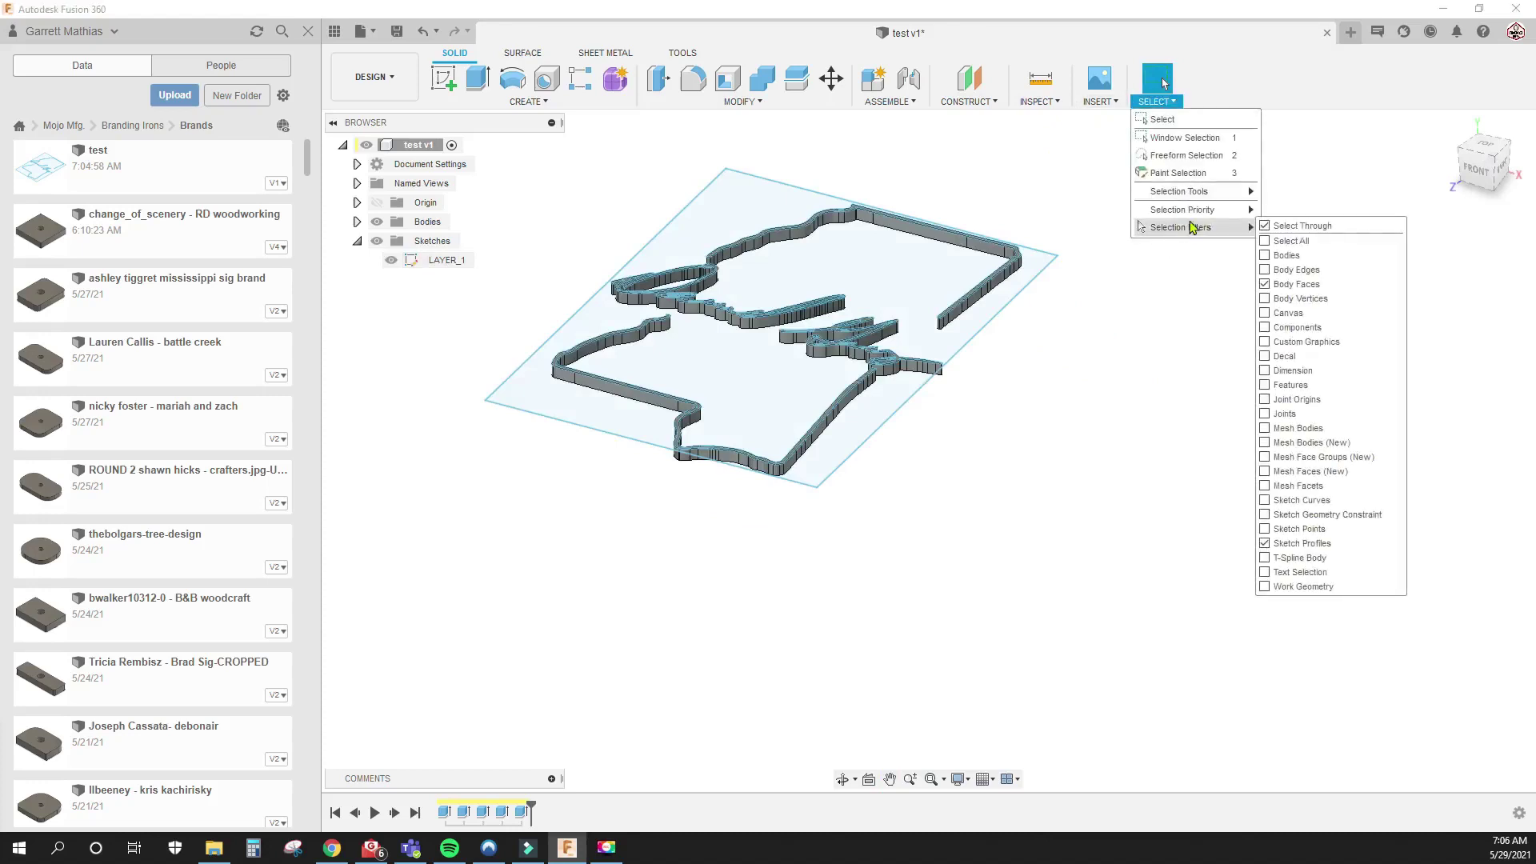
left_click(1264, 285)
Window-select all profiles across the plate and choose the Brand Base Extrude script
mouse_move(368, 642)
left_mouse_down()
mouse_move(665, 521)
mouse_move(1260, 136)
left_mouse_up()
middle_click_drag(775, 483, 843, 555)
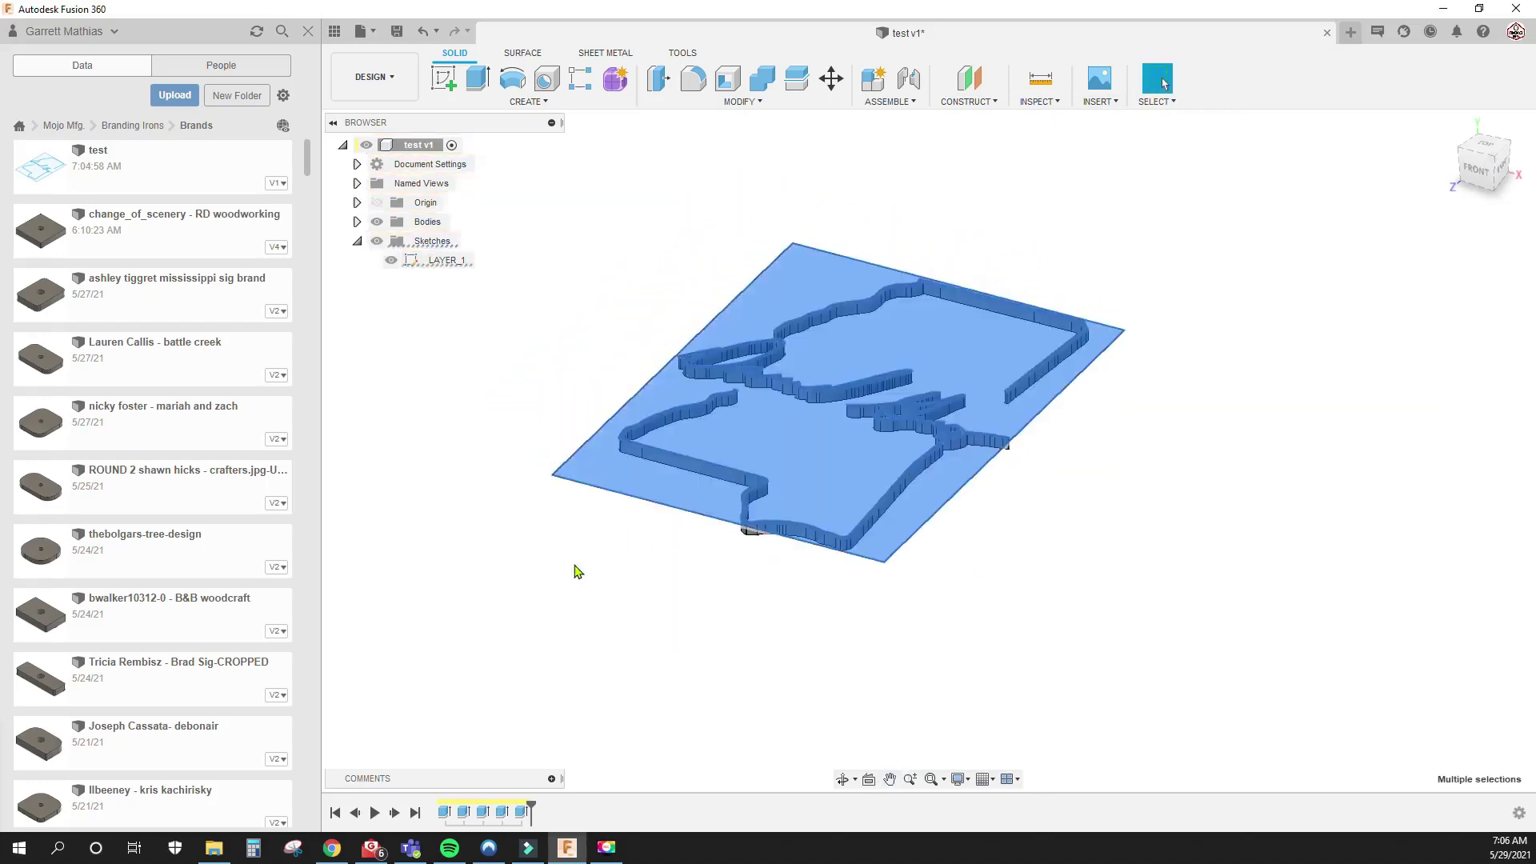
key("shift+s")
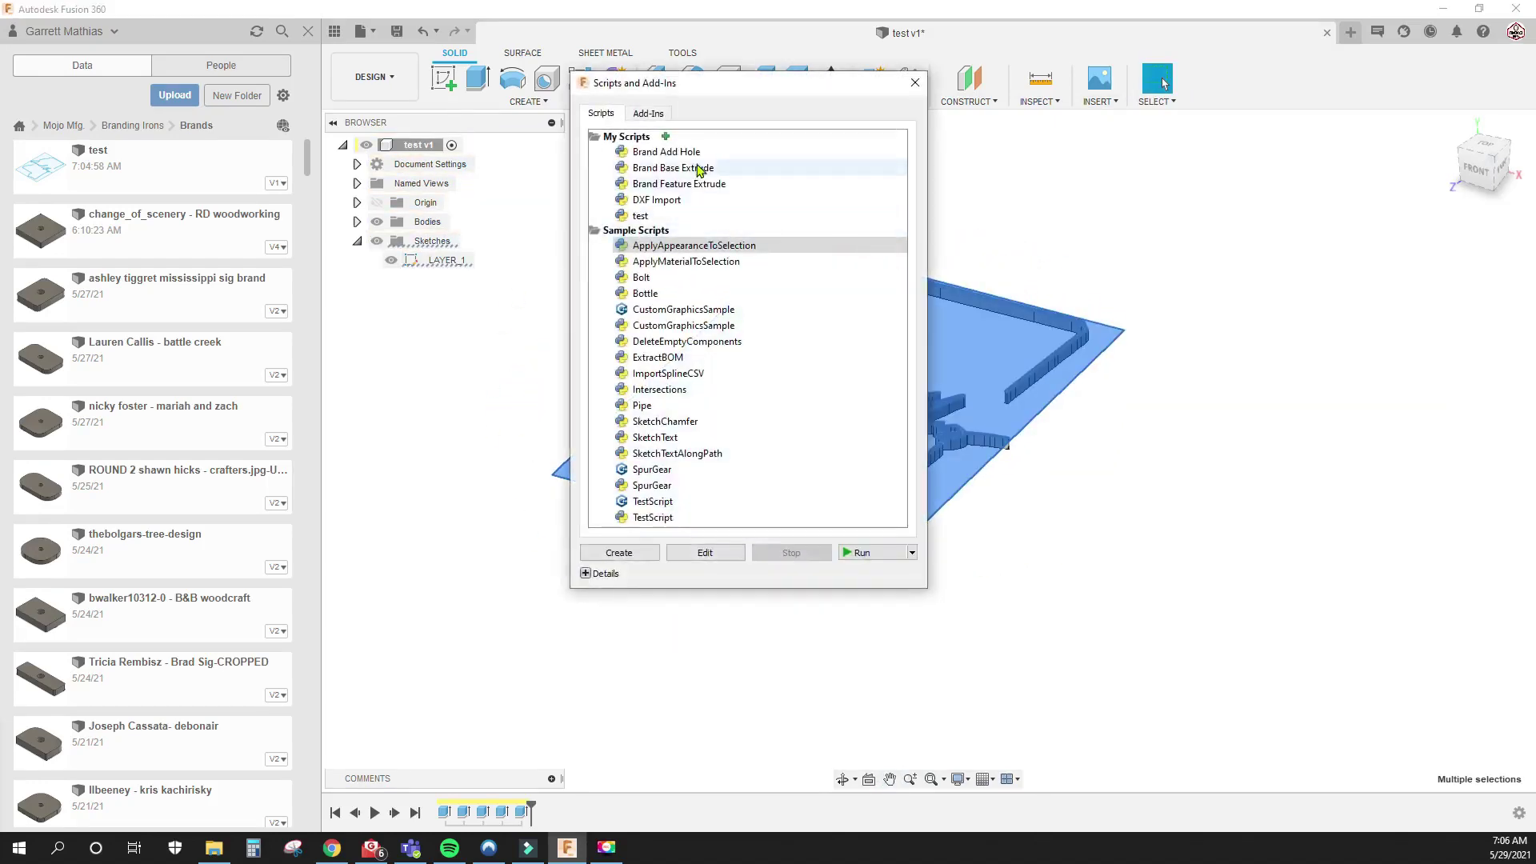
left_click(699, 169)
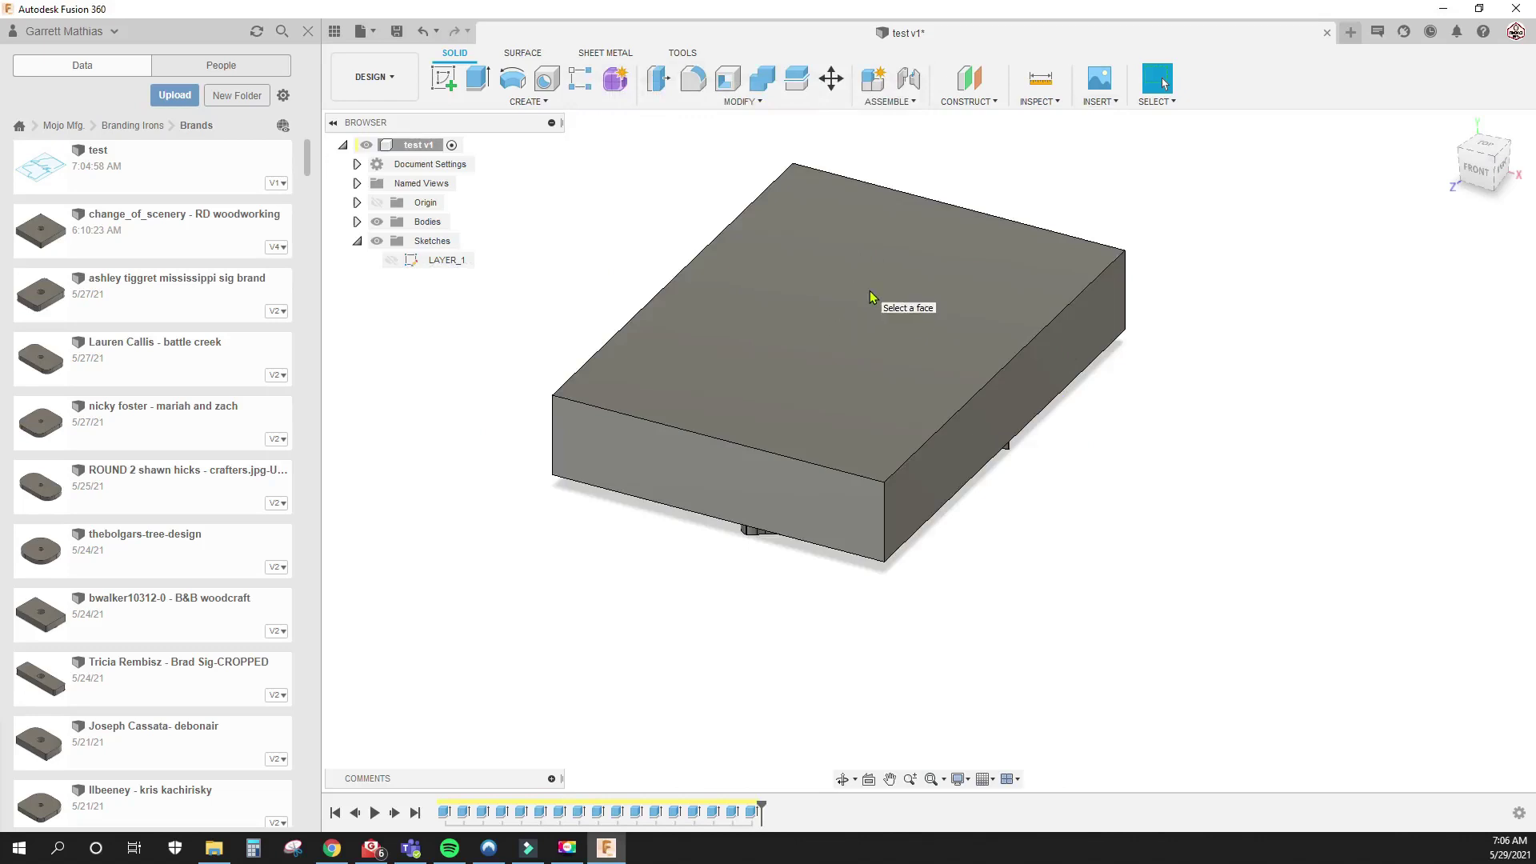
left_click(1154, 102)
mouse_move(1176, 232)
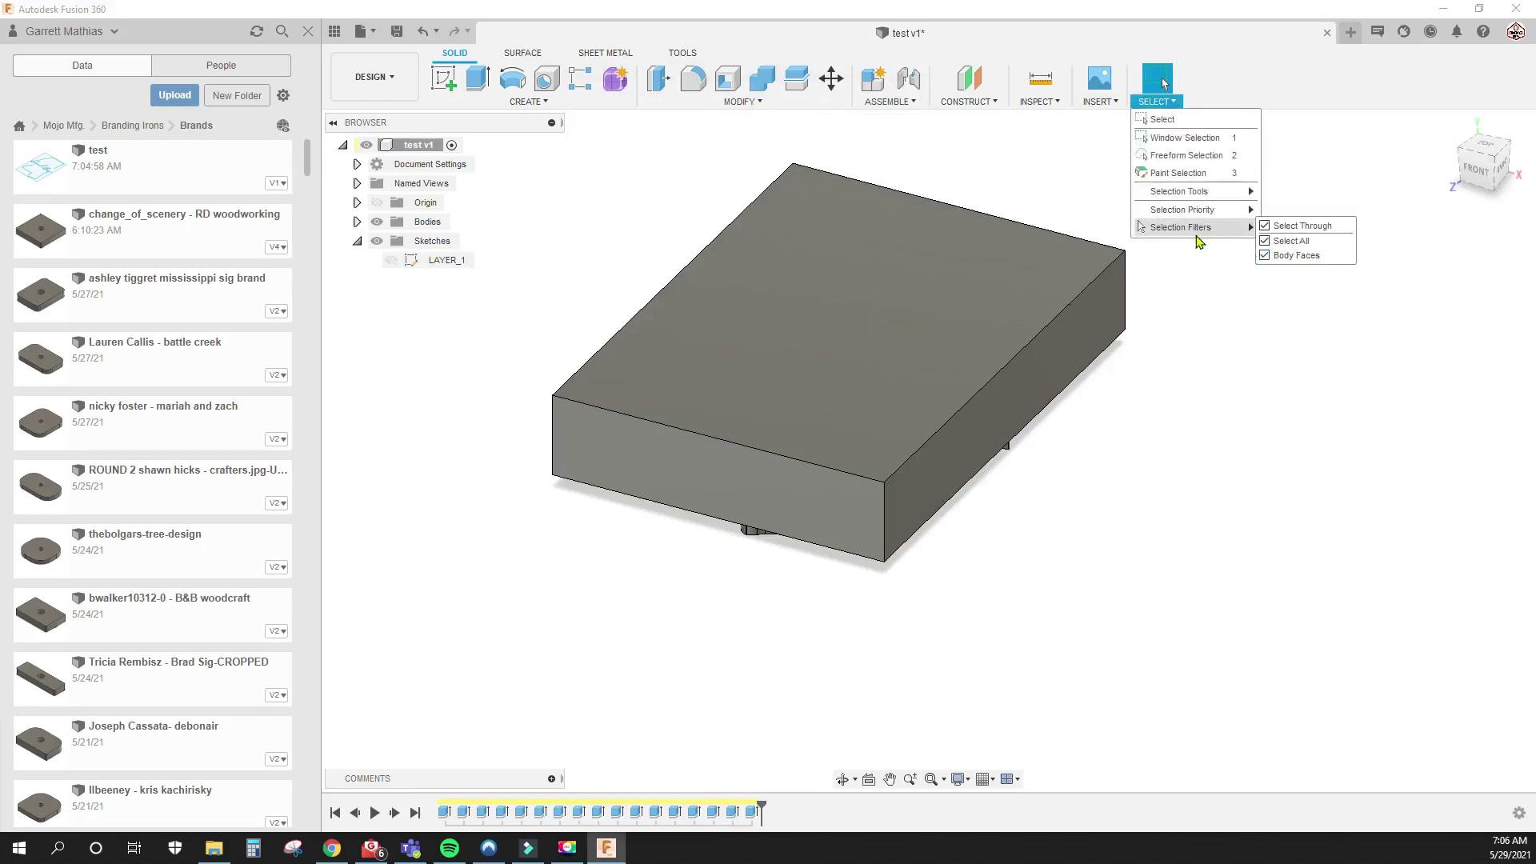
left_click(1296, 280)
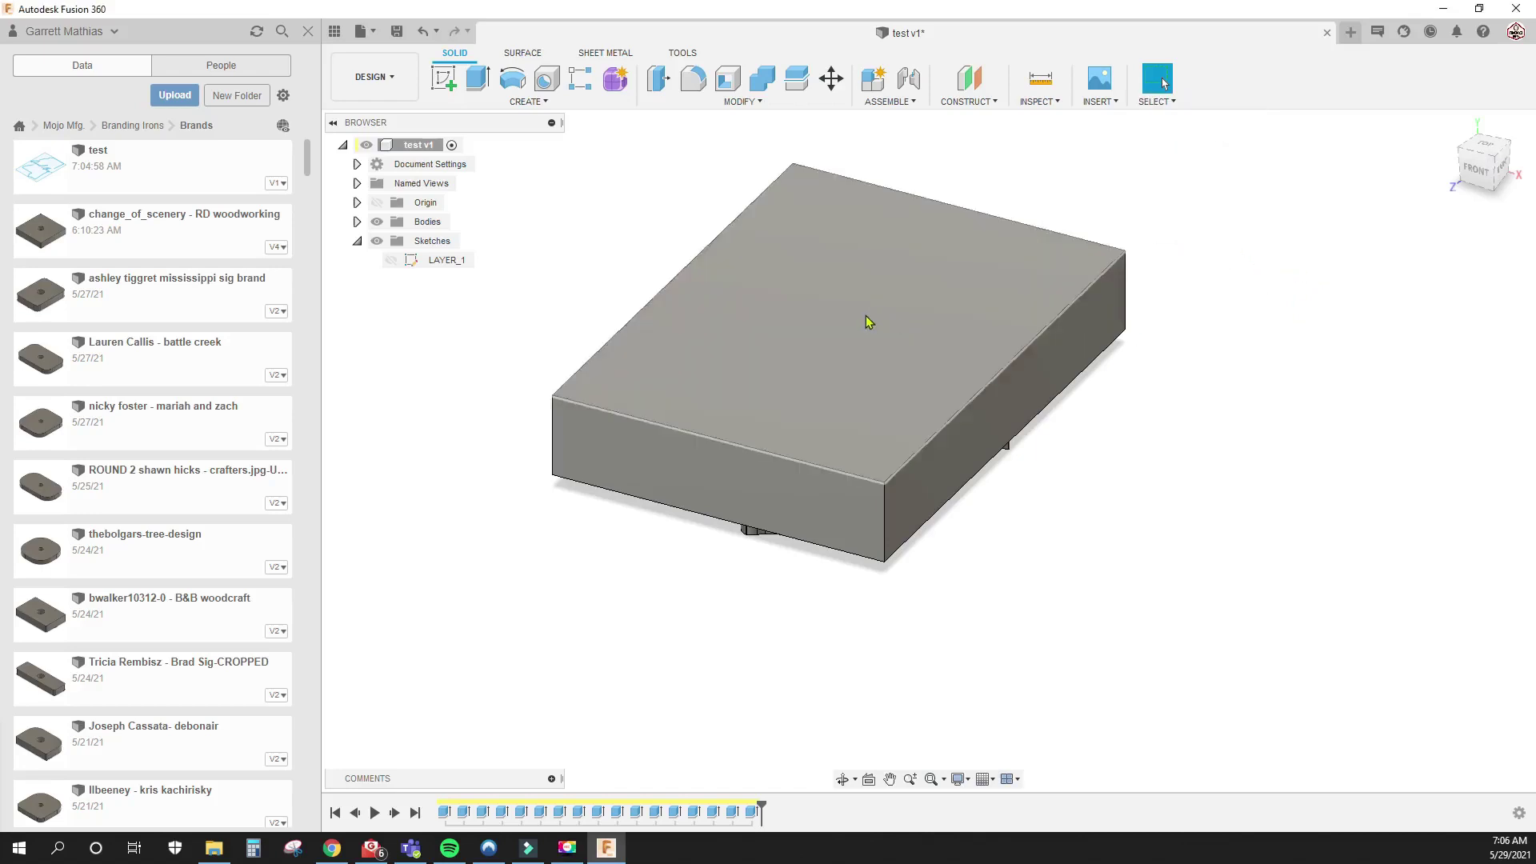
left_click(1152, 436)
mouse_move(1152, 436)
middle_mouse_down("shift")
mouse_move(832, 192)
mouse_move(798, 292)
middle_mouse_up("shift")
key("f")
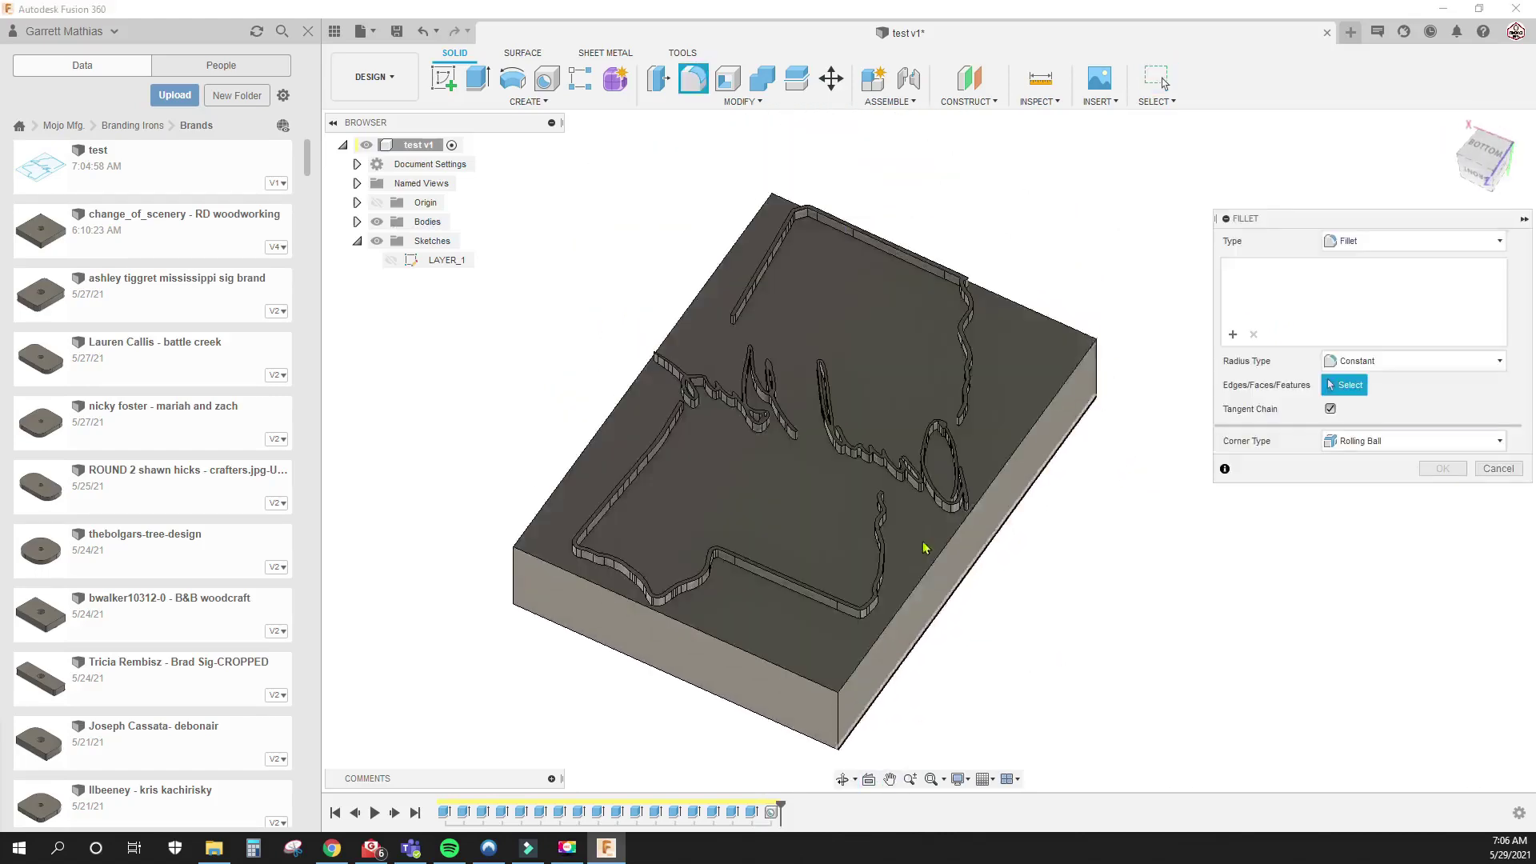
middle_click_drag(1025, 361, 1248, 296, "shift")
key("Escape")
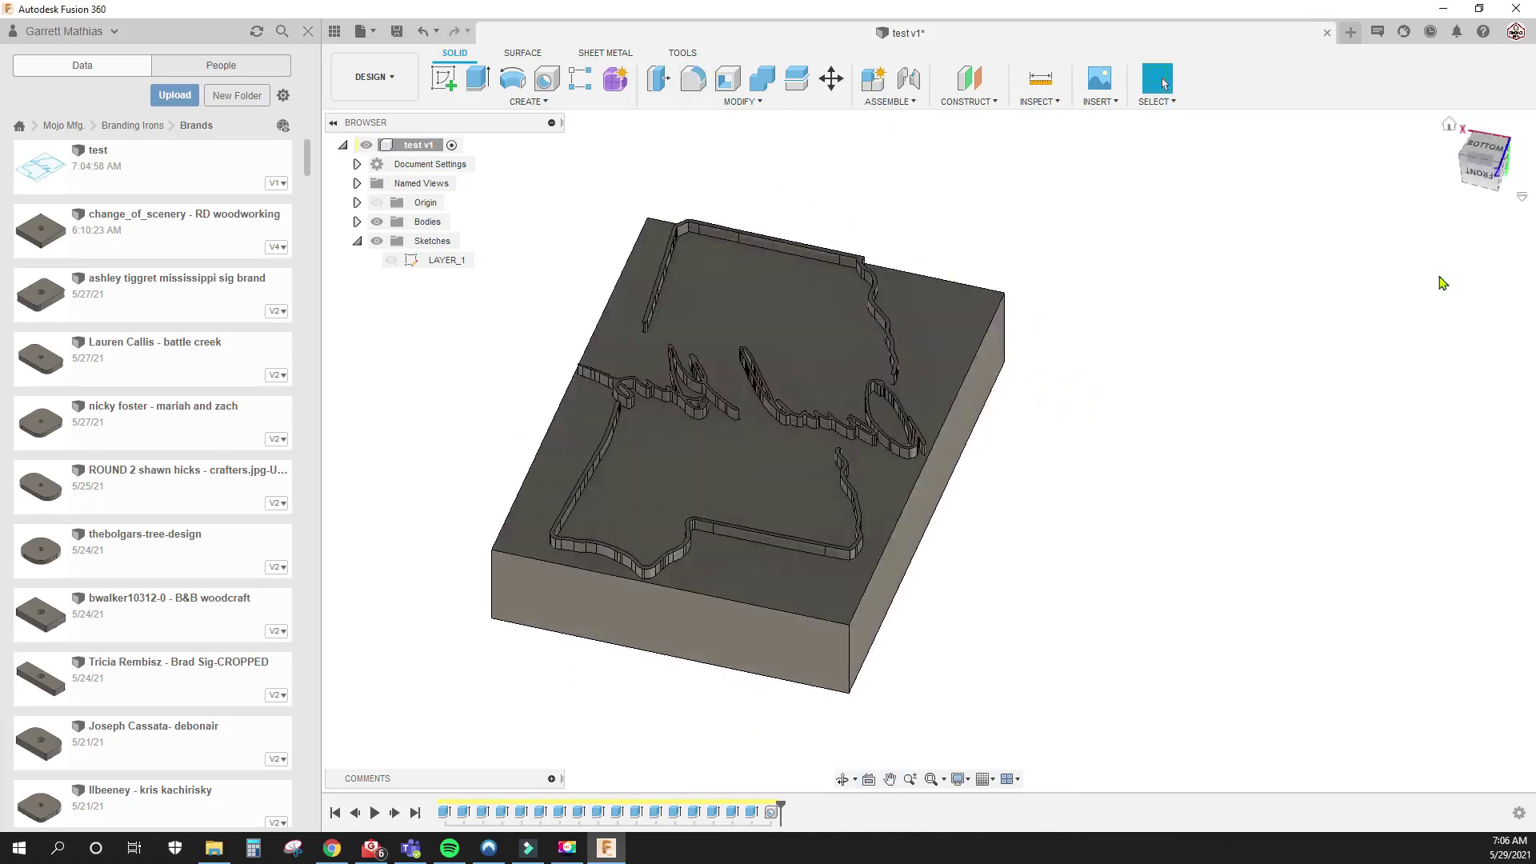
middle_click_drag(856, 400, 885, 411, "shift")
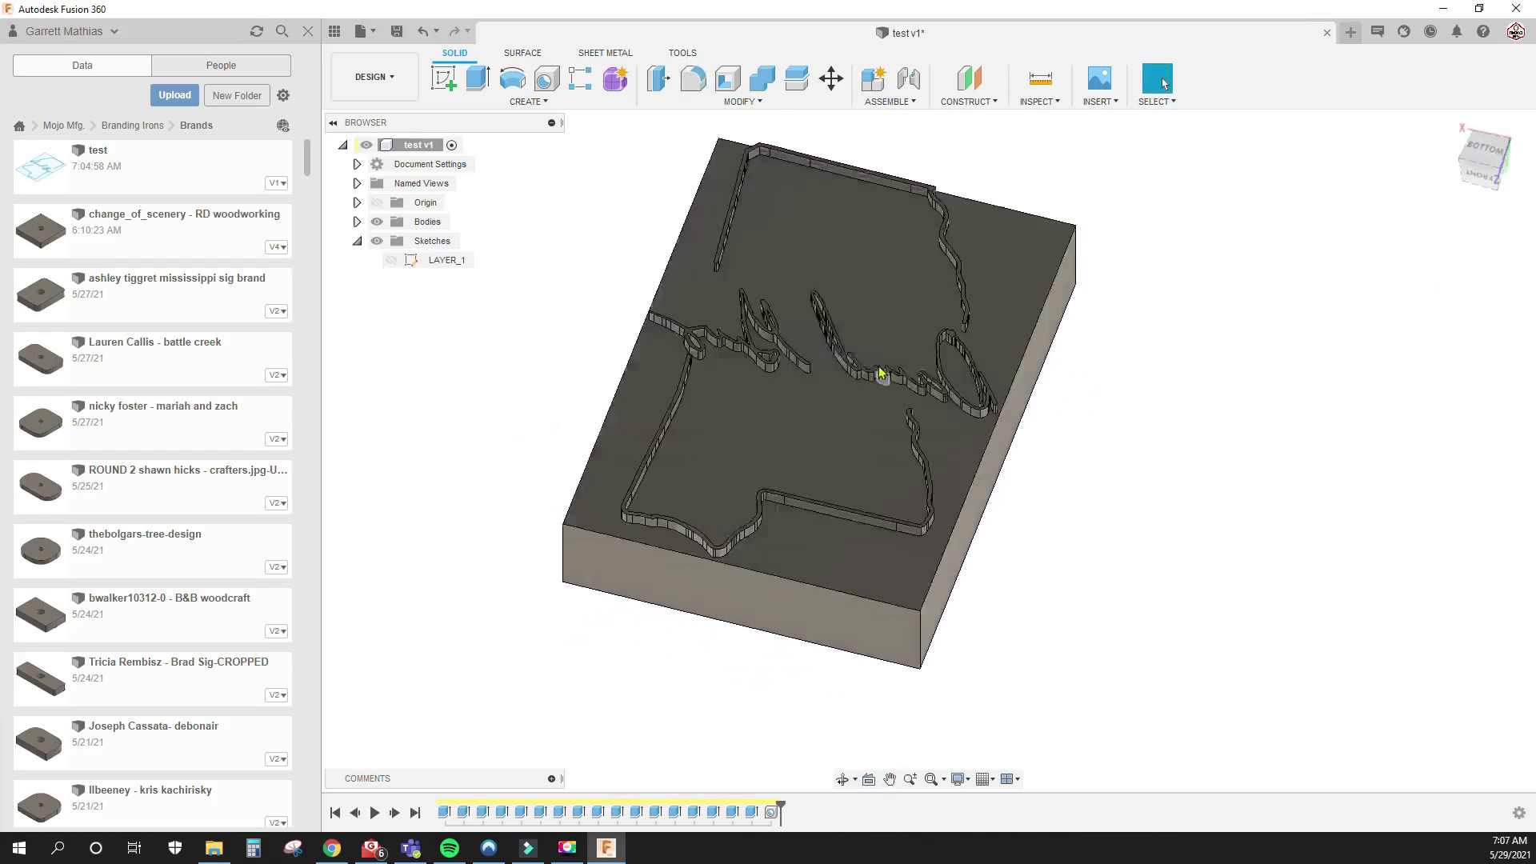
middle_click_drag(868, 356, 872, 376, "shift")
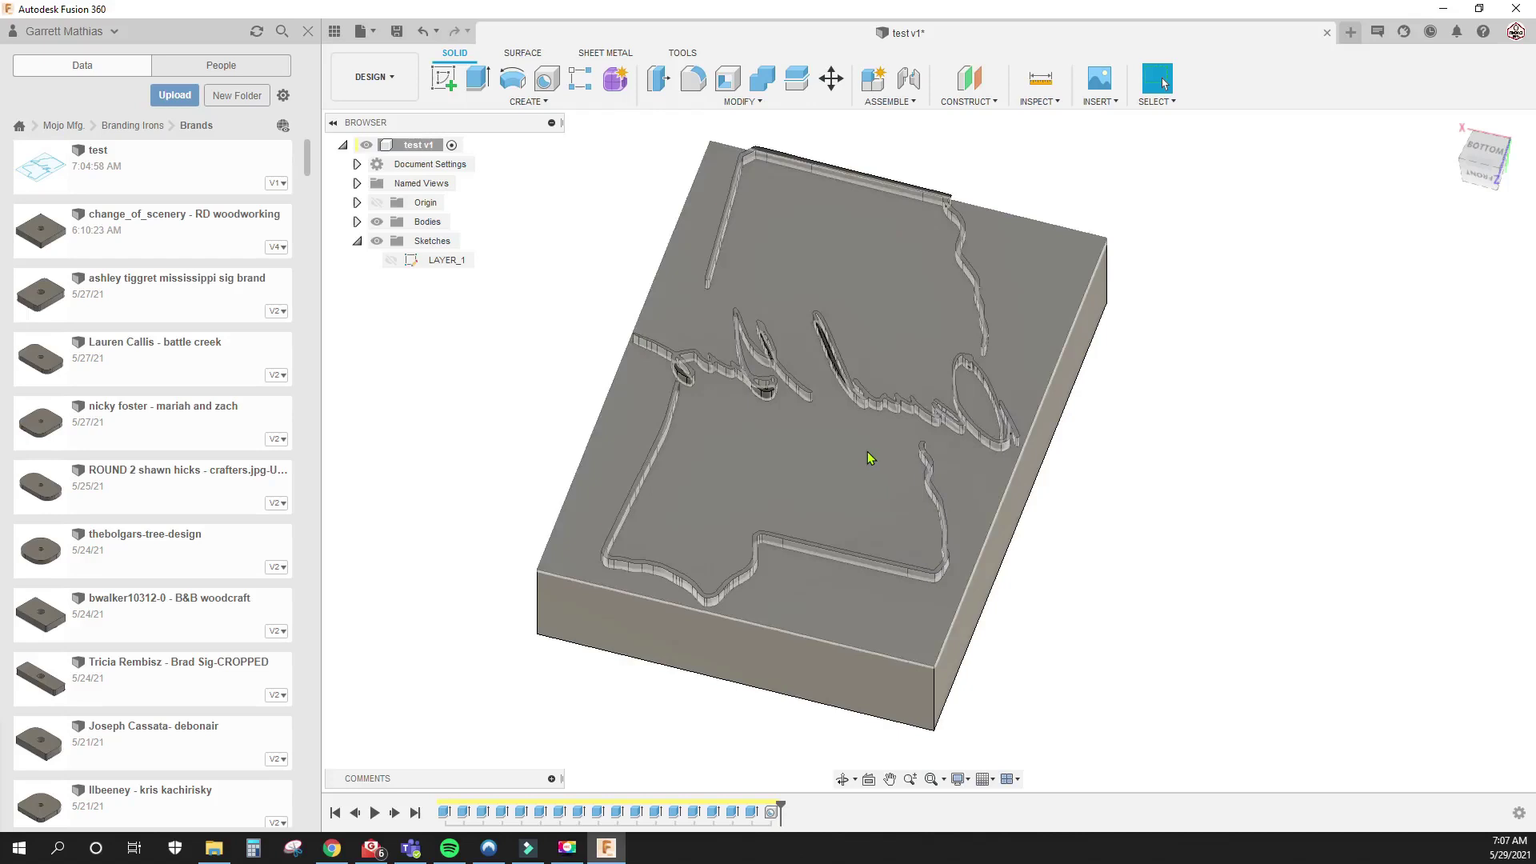
mouse_move(868, 457)
middle_mouse_down("shift")
mouse_move(864, 424)
mouse_move(866, 454)
middle_mouse_up("shift")
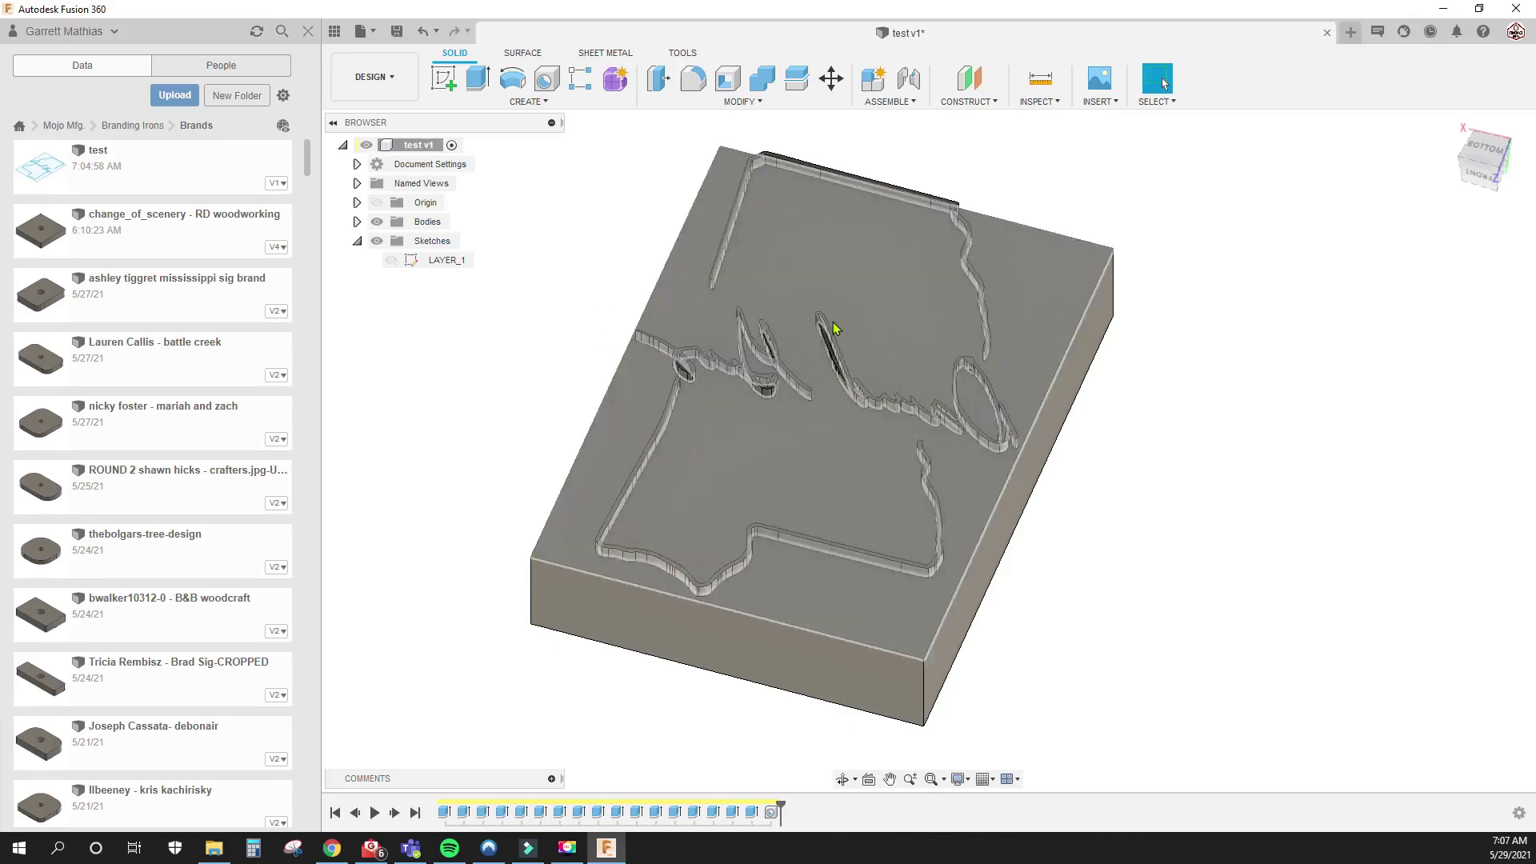
left_click(384, 76)
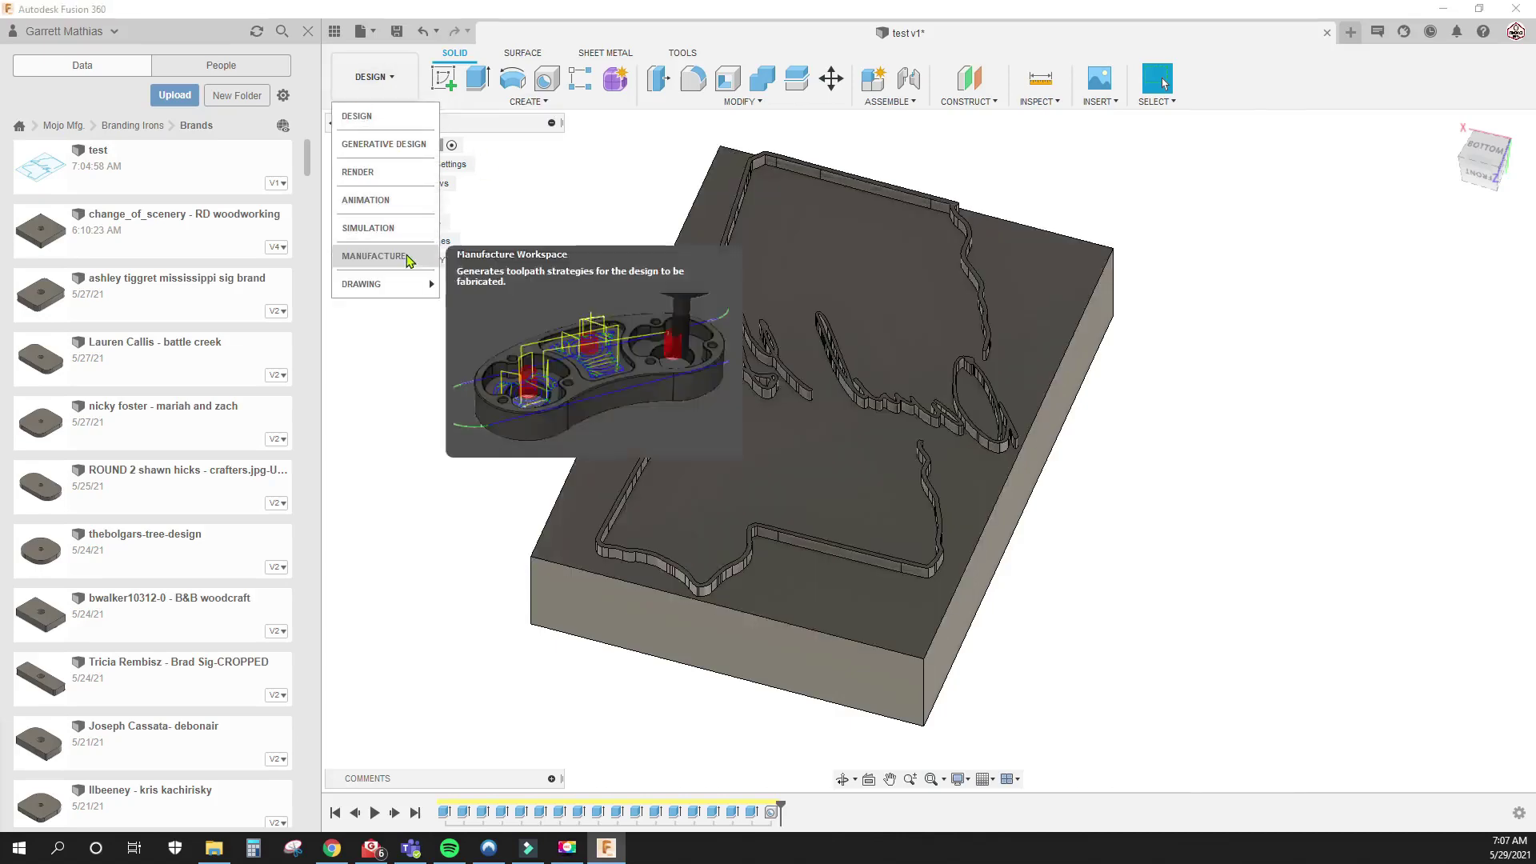
left_click(376, 256)
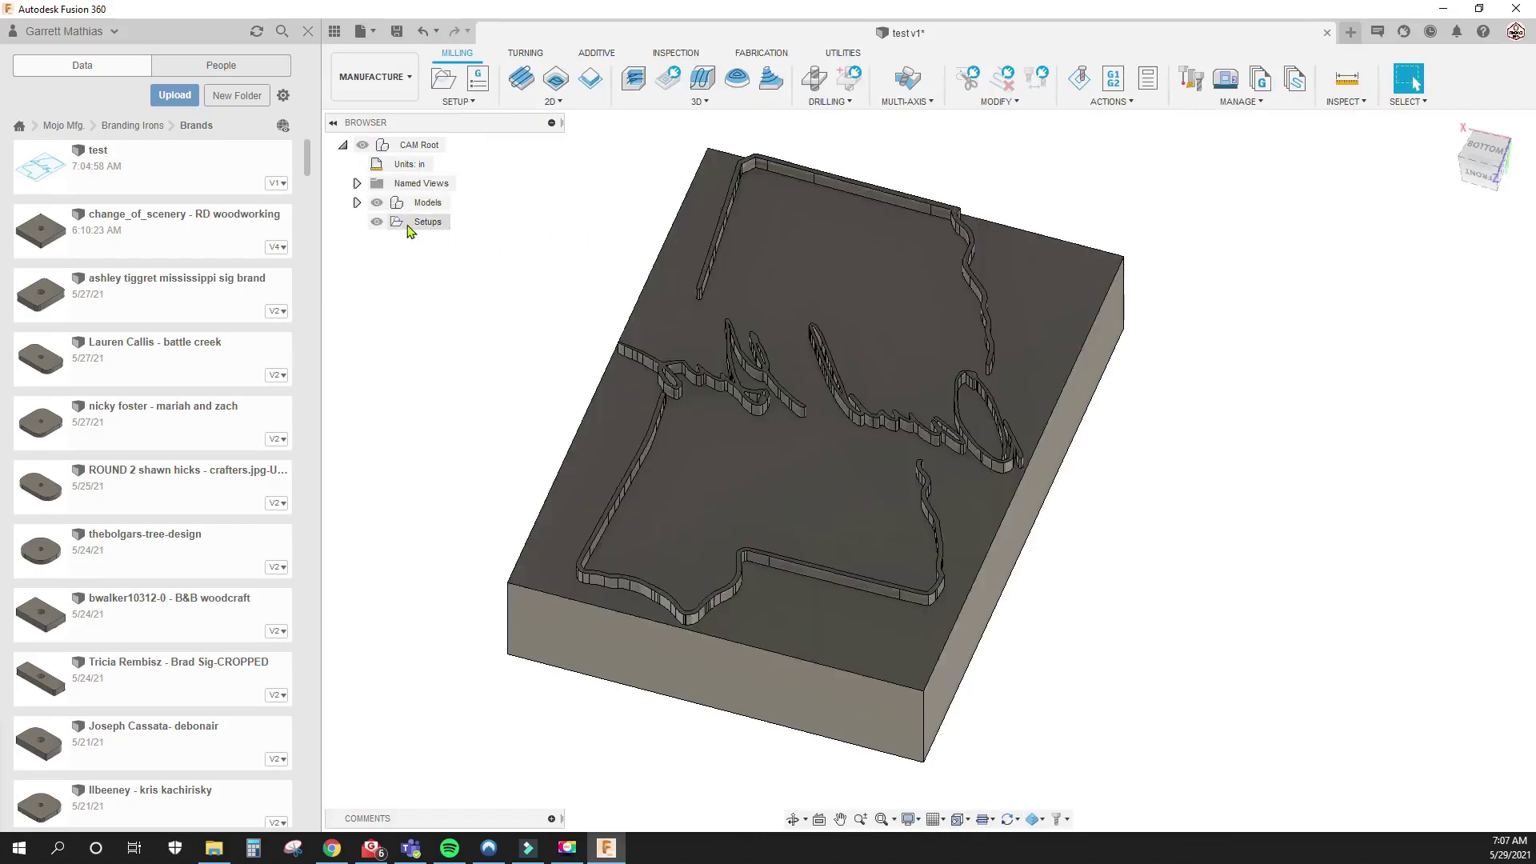
left_click(373, 76)
left_click(352, 118)
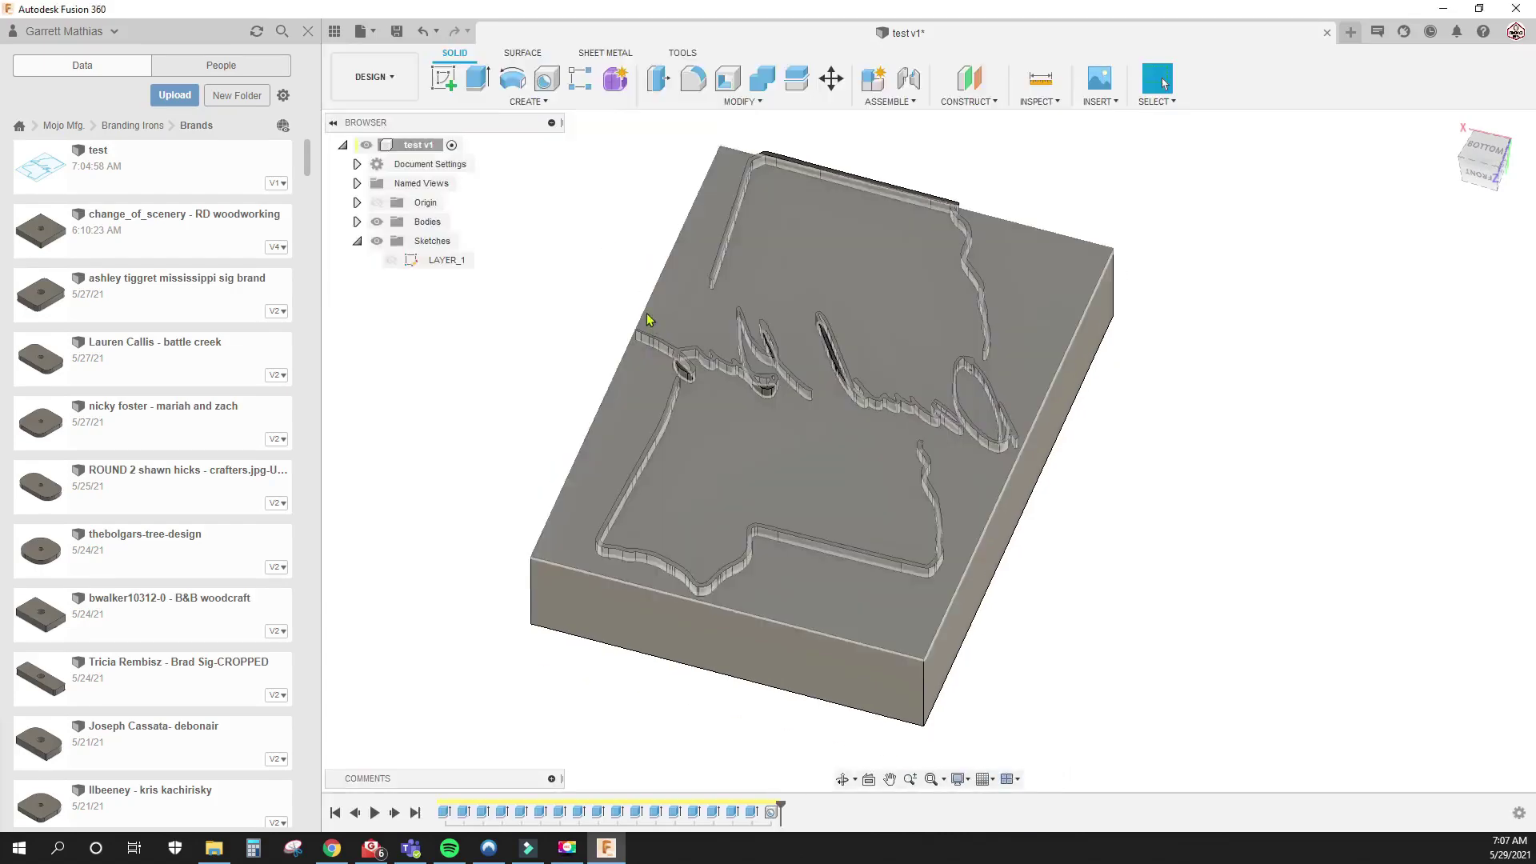